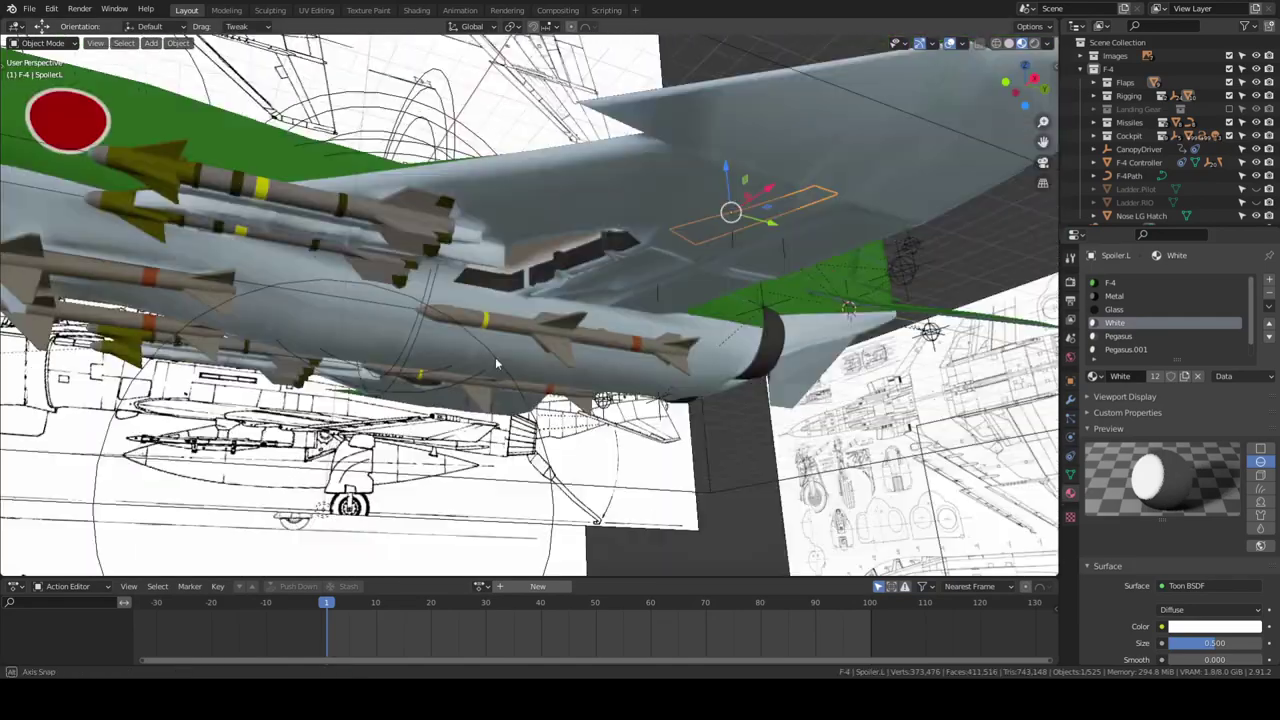
Change the viewport shading and move the airbrake objects into the Flaps collection
{"action": "middle_click_drag", "start_coordinate": [495, 357], "coordinate": [802, 341]}
{"action": "key", "text": "z"}
{"action": "left_click", "coordinate": [691, 446]}
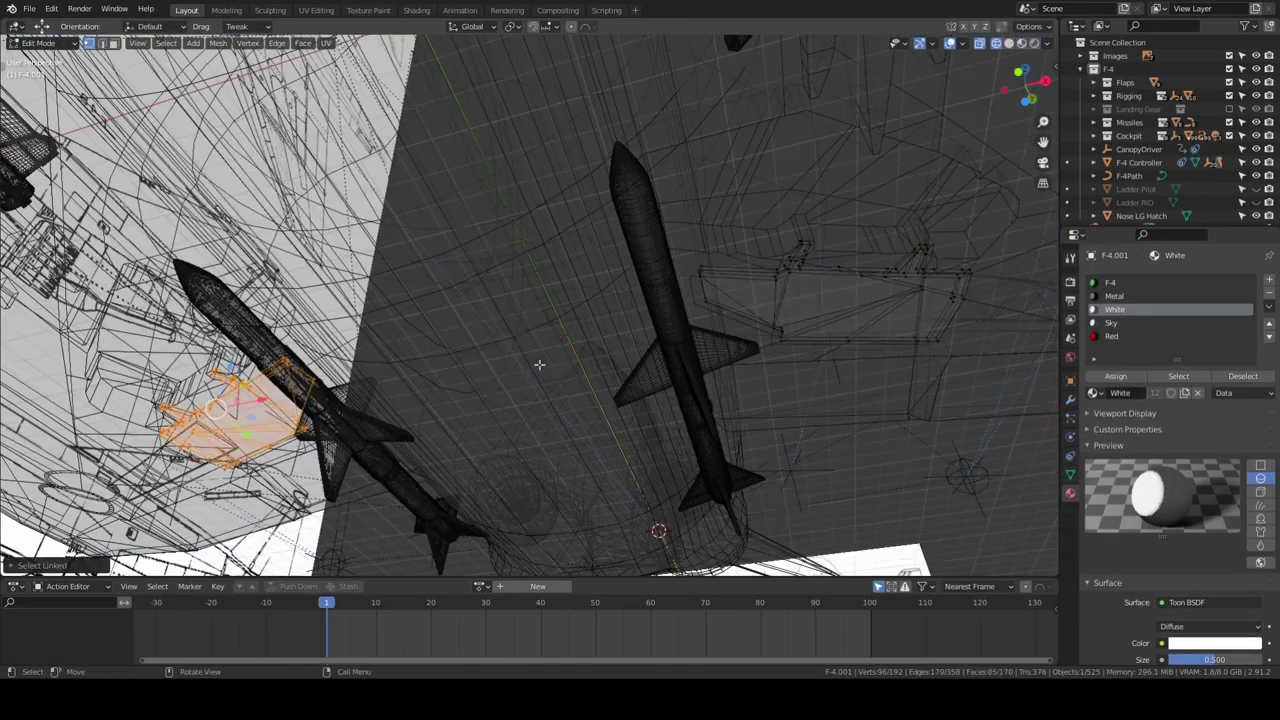
{"action": "middle_click_drag", "start_coordinate": [691, 446], "coordinate": [827, 347]}
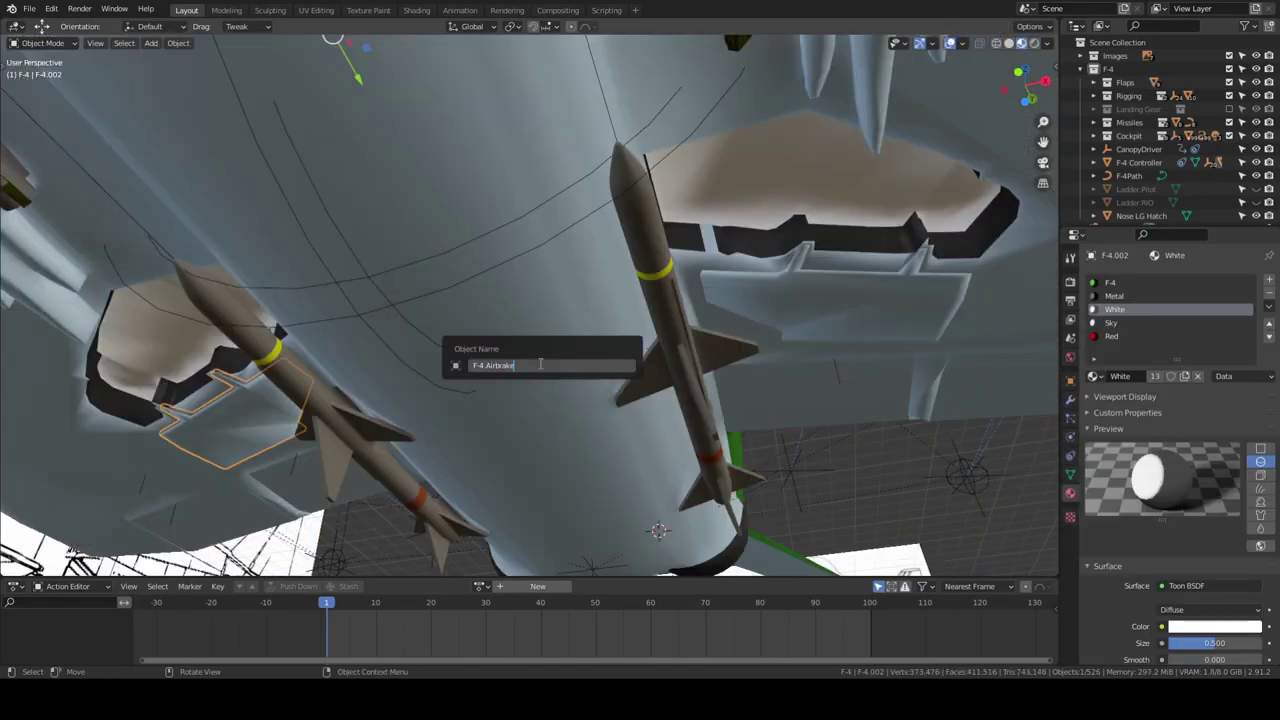
{"action": "left_click", "coordinate": [584, 460]}
{"action": "middle_click_drag", "start_coordinate": [584, 460], "coordinate": [638, 496]}
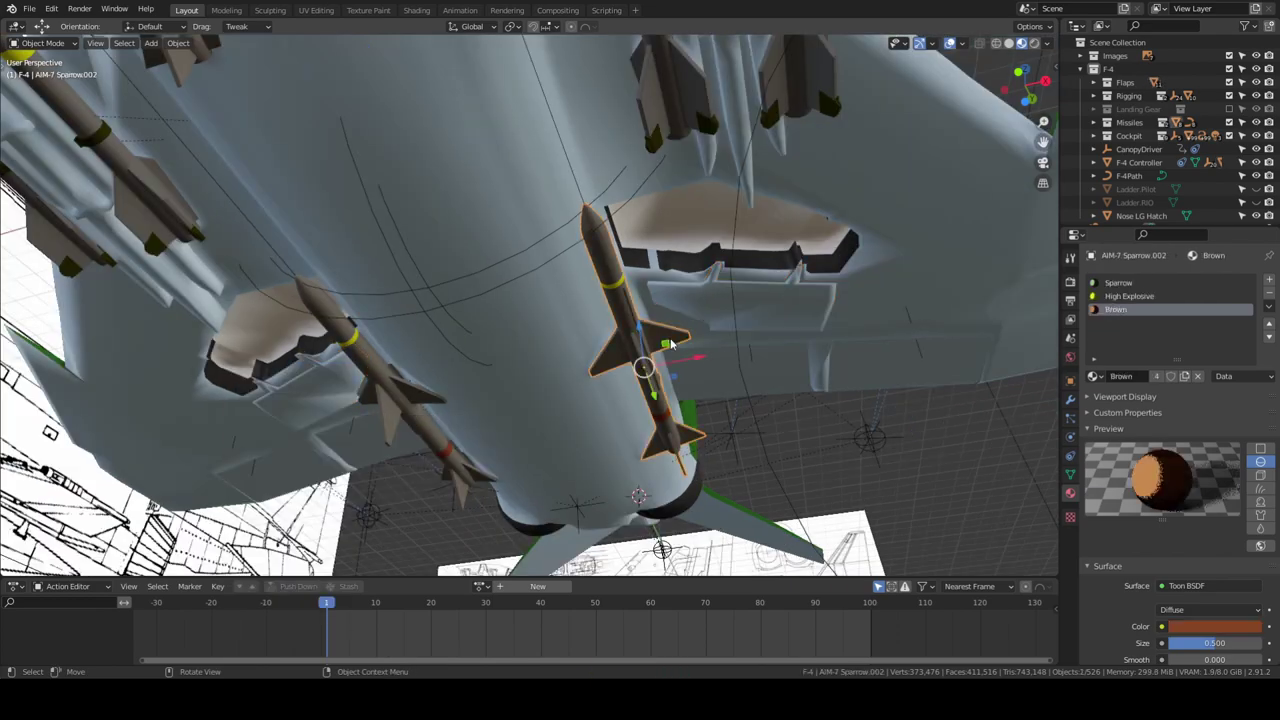
Select and frame the left airbrake panel, viewing it from the side
{"action": "left_click", "coordinate": [700, 290]}
{"action": "key", "text": "KP_Decimal"}
{"action": "middle_click_drag", "start_coordinate": [591, 286], "coordinate": [729, 221]}
{"action": "scroll", "coordinate": [729, 221], "scroll_direction": "down", "scroll_amount": 5}
{"action": "middle_click_drag", "start_coordinate": [621, 290], "coordinate": [658, 402]}
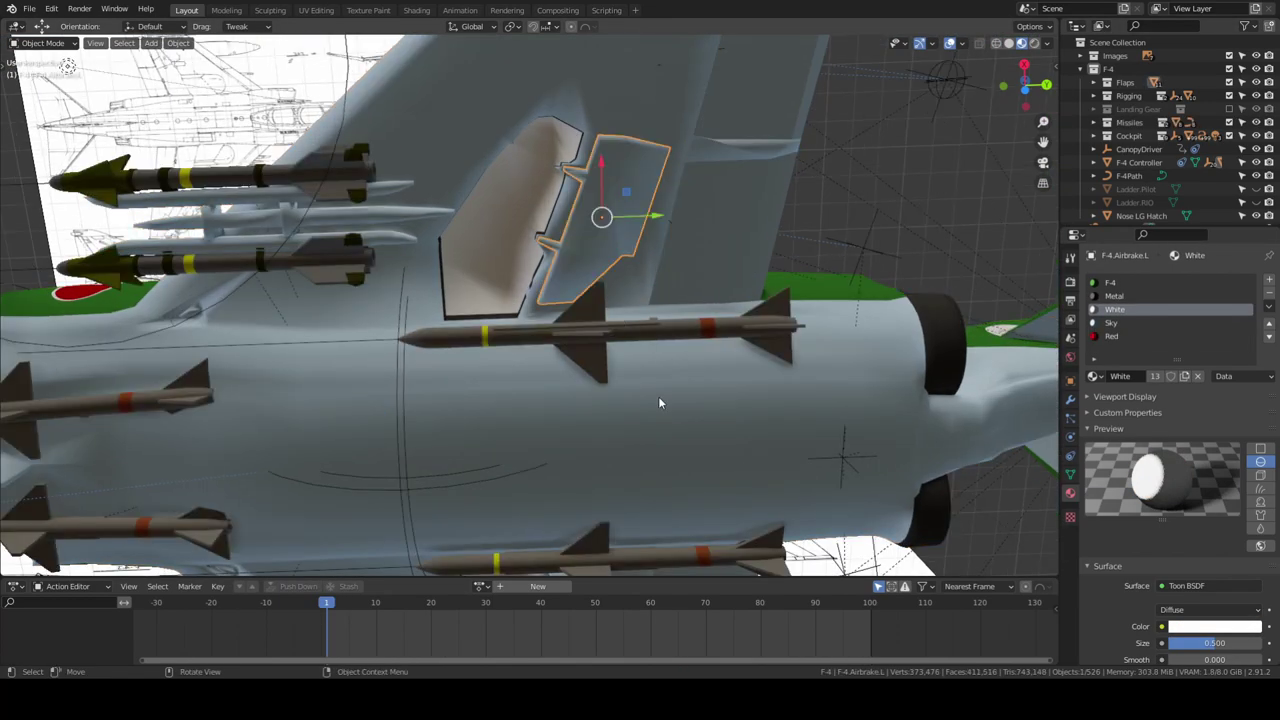
Select the F-4 body and isolate it in local view
{"action": "left_click", "coordinate": [658, 402]}
{"action": "key", "text": "slash"}
{"action": "middle_click_drag", "start_coordinate": [371, 265], "coordinate": [600, 266]}
In Edit Mode on the F-4 body, select the well rim faces and extrude them along normals
{"action": "key", "text": "Tab"}
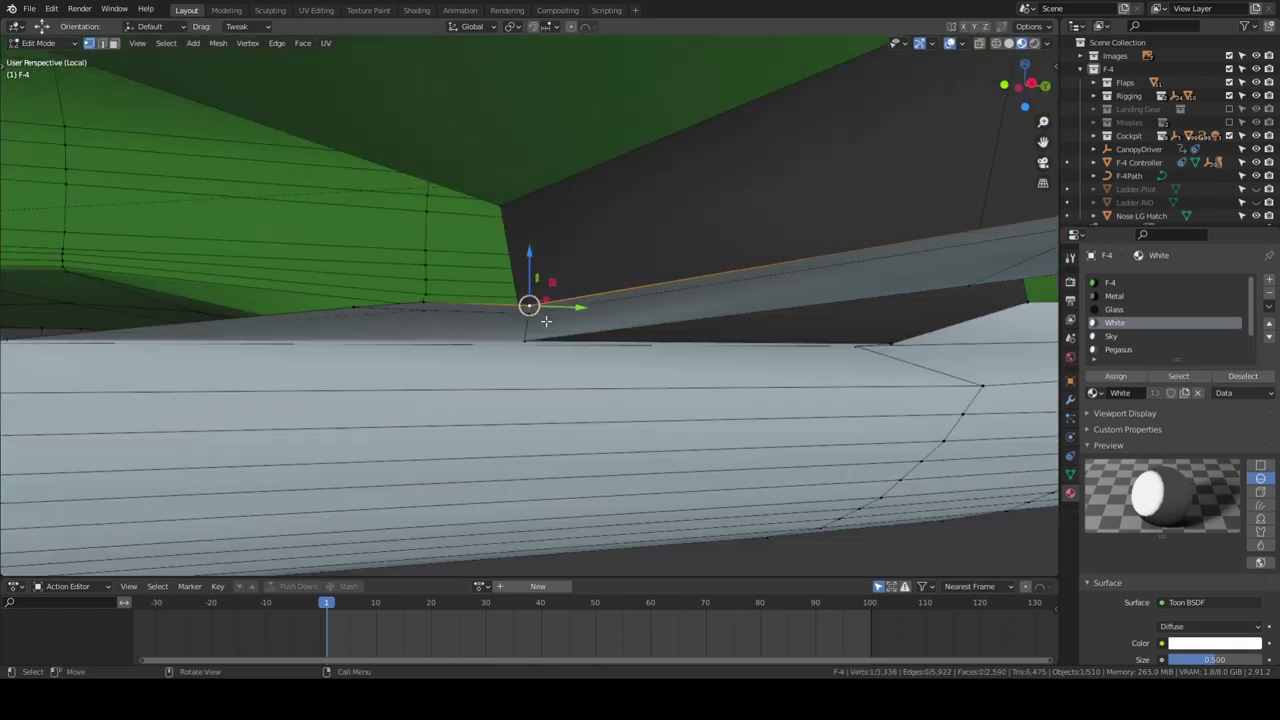
{"action": "mouse_move", "coordinate": [546, 321]}
{"action": "middle_mouse_down"}
{"action": "mouse_move", "coordinate": [494, 257]}
{"action": "mouse_move", "coordinate": [360, 349]}
{"action": "middle_mouse_up"}
{"action": "key", "text": "shift+z"}
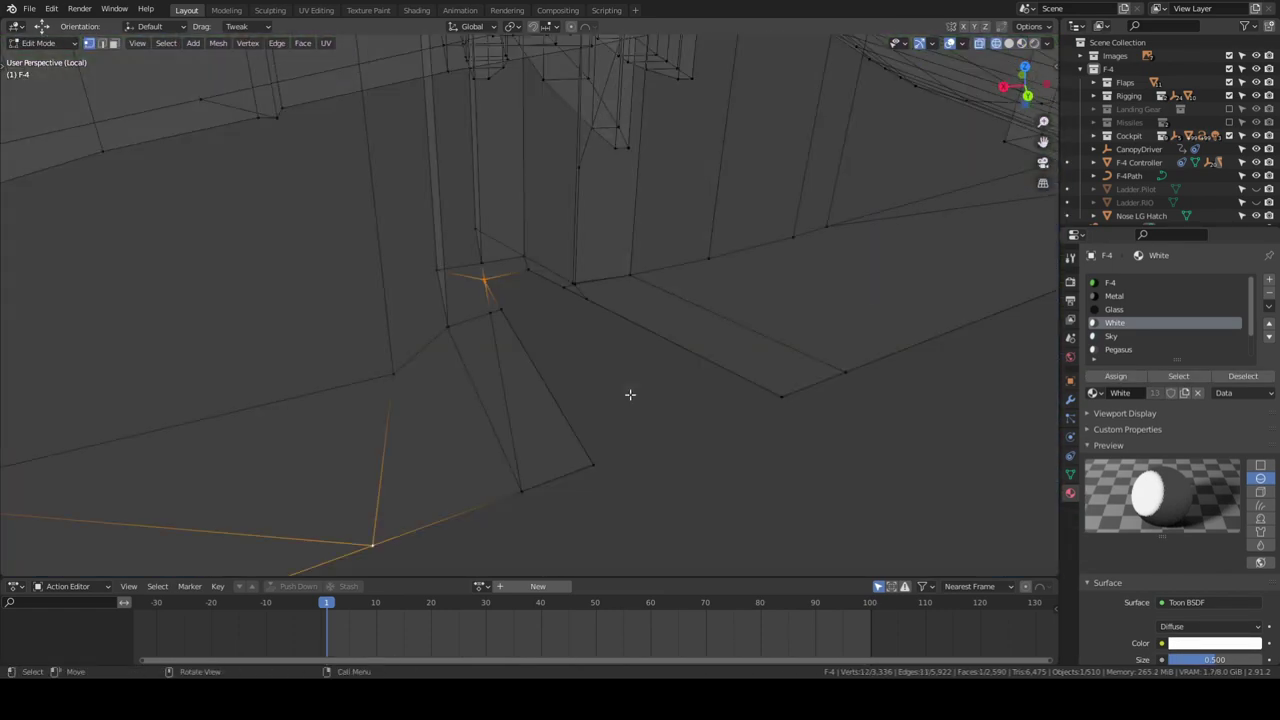
{"action": "key", "text": "shift+z"}
{"action": "mouse_move", "coordinate": [630, 394]}
{"action": "middle_mouse_down"}
{"action": "mouse_move", "coordinate": [580, 300]}
{"action": "mouse_move", "coordinate": [580, 271]}
{"action": "mouse_move", "coordinate": [837, 309]}
{"action": "mouse_move", "coordinate": [697, 514]}
{"action": "mouse_move", "coordinate": [677, 286]}
{"action": "mouse_move", "coordinate": [491, 409]}
{"action": "mouse_move", "coordinate": [543, 371]}
{"action": "mouse_move", "coordinate": [413, 293]}
{"action": "mouse_move", "coordinate": [381, 336]}
{"action": "middle_mouse_up"}
{"action": "key", "text": "c"}
{"action": "left_click", "coordinate": [697, 514]}
{"action": "middle_click_drag", "start_coordinate": [945, 234], "coordinate": [560, 171]}
{"action": "key", "text": "Escape"}
{"action": "key", "text": "e"}
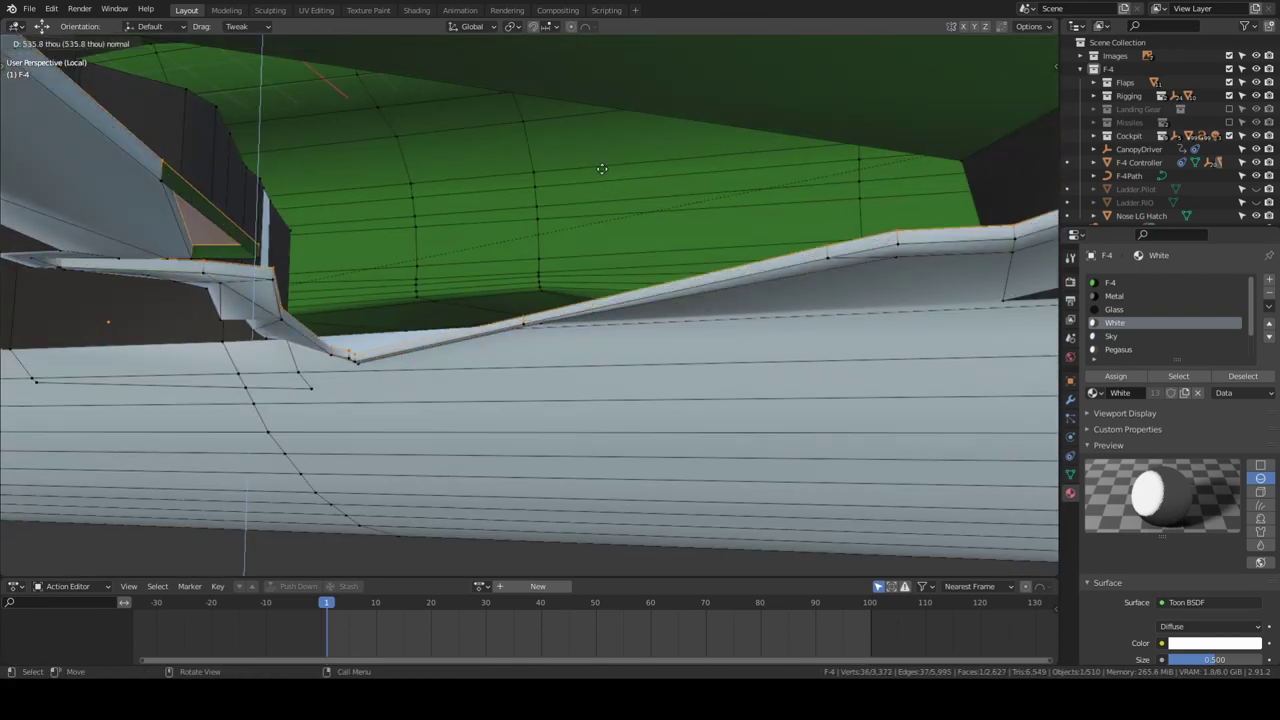
Cut new edges around the airbrake well with the knife tool
{"action": "key", "text": "k"}
{"action": "mouse_move", "coordinate": [432, 268]}
{"action": "middle_mouse_down"}
{"action": "mouse_move", "coordinate": [549, 283]}
{"action": "mouse_move", "coordinate": [576, 188]}
{"action": "middle_mouse_up"}
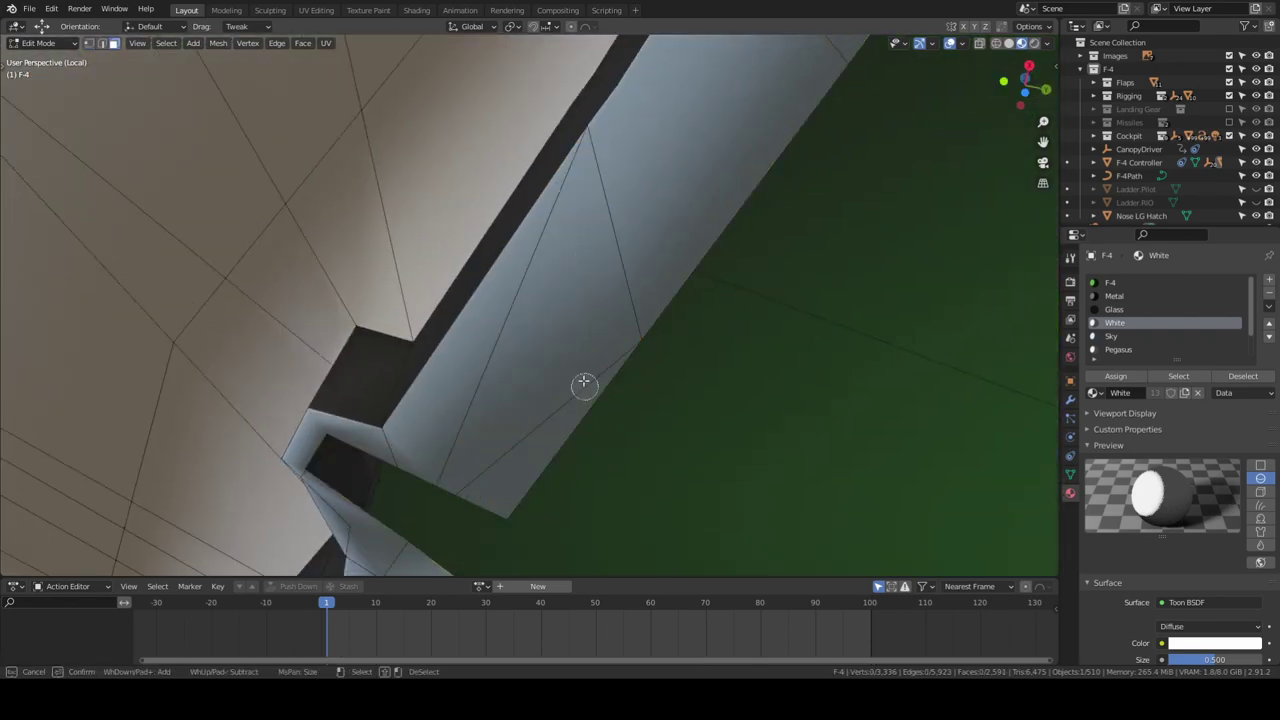
{"action": "mouse_move", "coordinate": [620, 240]}
{"action": "middle_mouse_down"}
{"action": "mouse_move", "coordinate": [640, 251]}
{"action": "mouse_move", "coordinate": [709, 414]}
{"action": "mouse_move", "coordinate": [420, 350]}
{"action": "mouse_move", "coordinate": [491, 376]}
{"action": "middle_mouse_up"}
{"action": "left_click", "coordinate": [420, 350], "text": "shift"}
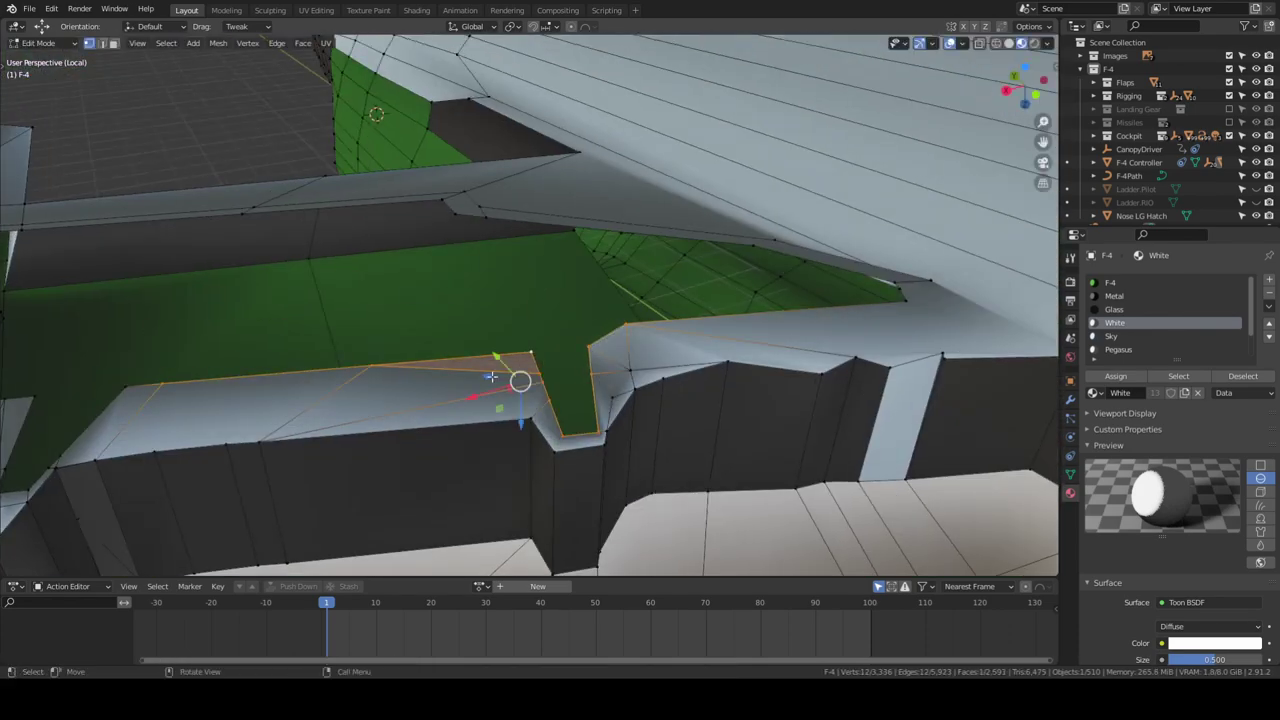
{"action": "middle_click_drag", "start_coordinate": [905, 290], "coordinate": [510, 189]}
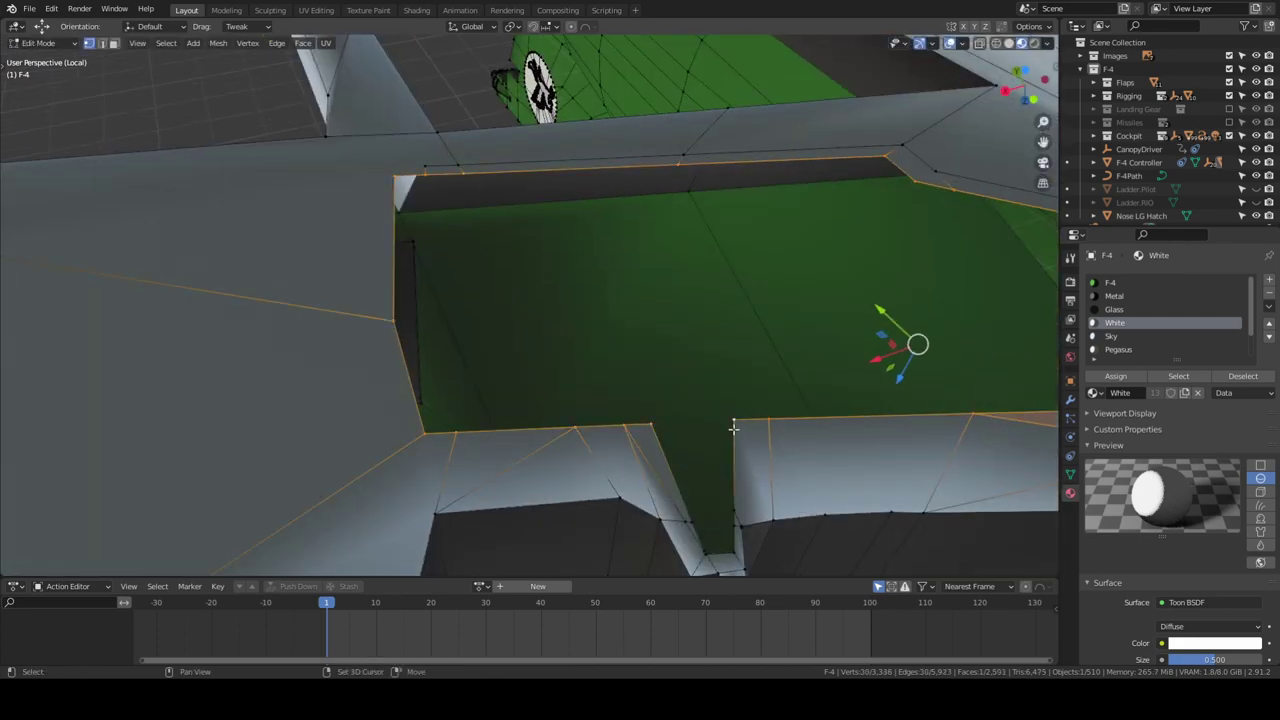
Extrude the well faces again to deepen the well and select a wall face
{"action": "key", "text": "e"}
{"action": "mouse_move", "coordinate": [733, 428]}
{"action": "middle_mouse_down"}
{"action": "mouse_move", "coordinate": [443, 380]}
{"action": "mouse_move", "coordinate": [604, 289]}
{"action": "mouse_move", "coordinate": [528, 306]}
{"action": "mouse_move", "coordinate": [677, 366]}
{"action": "mouse_move", "coordinate": [509, 323]}
{"action": "middle_mouse_up"}
{"action": "left_click", "coordinate": [607, 318]}
{"action": "middle_click_drag", "start_coordinate": [400, 250], "coordinate": [651, 357]}
{"action": "left_click", "coordinate": [651, 357]}
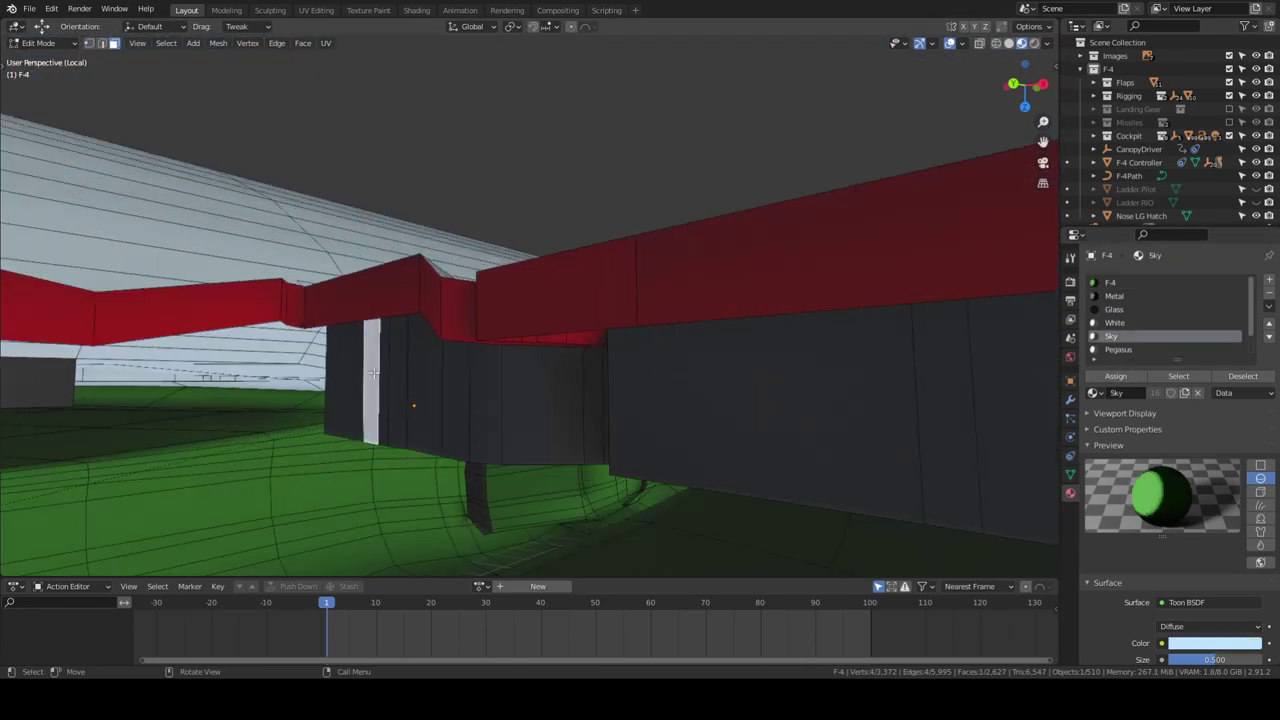
{"action": "key", "text": "Tab"}
{"action": "middle_click_drag", "start_coordinate": [373, 373], "coordinate": [697, 405]}
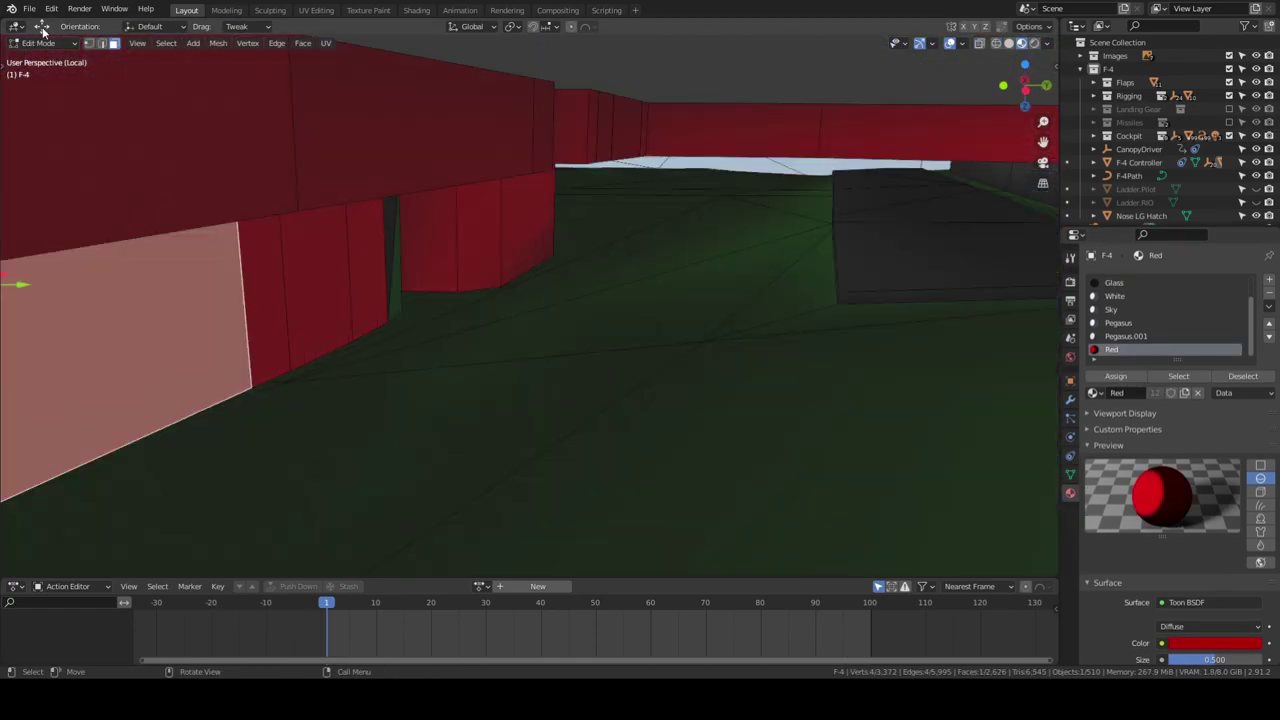
Fill the small gaps in the red well walls with new faces in vertex mode
{"action": "left_click", "coordinate": [42, 28]}
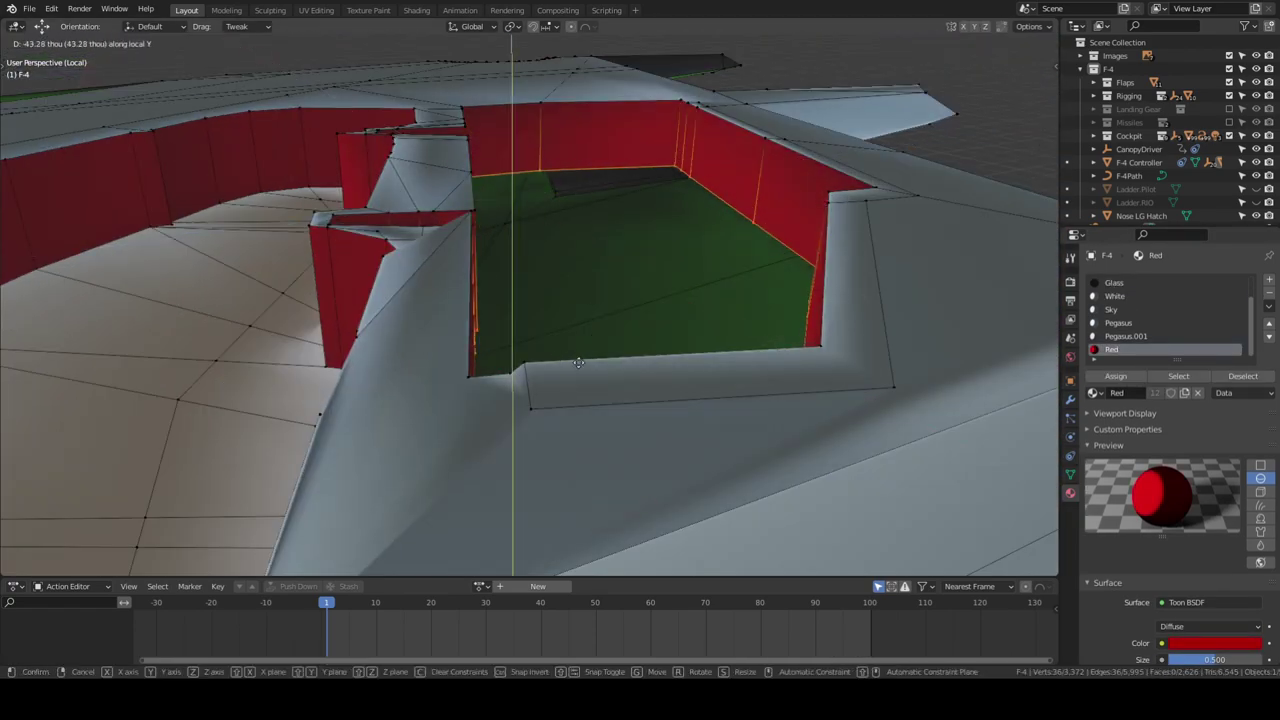
{"action": "middle_click_drag", "start_coordinate": [569, 314], "coordinate": [605, 270]}
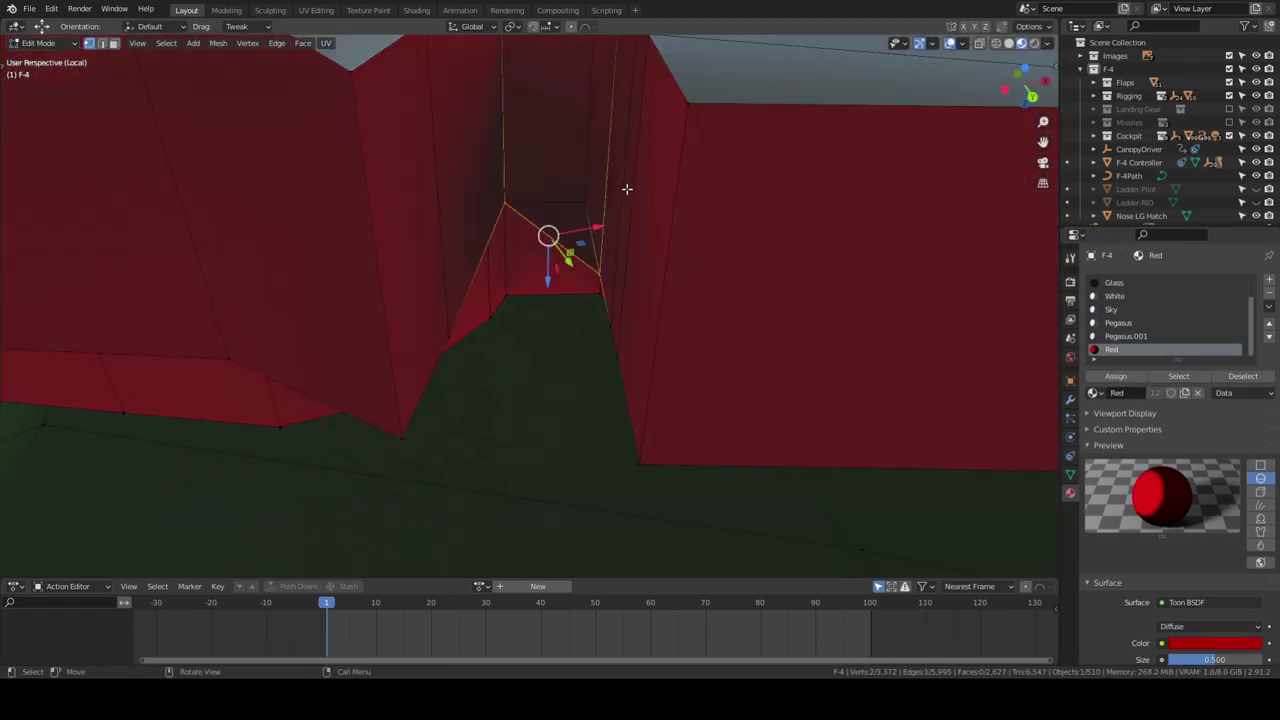
{"action": "middle_click_drag", "start_coordinate": [626, 189], "coordinate": [574, 373]}
{"action": "key", "text": "f"}
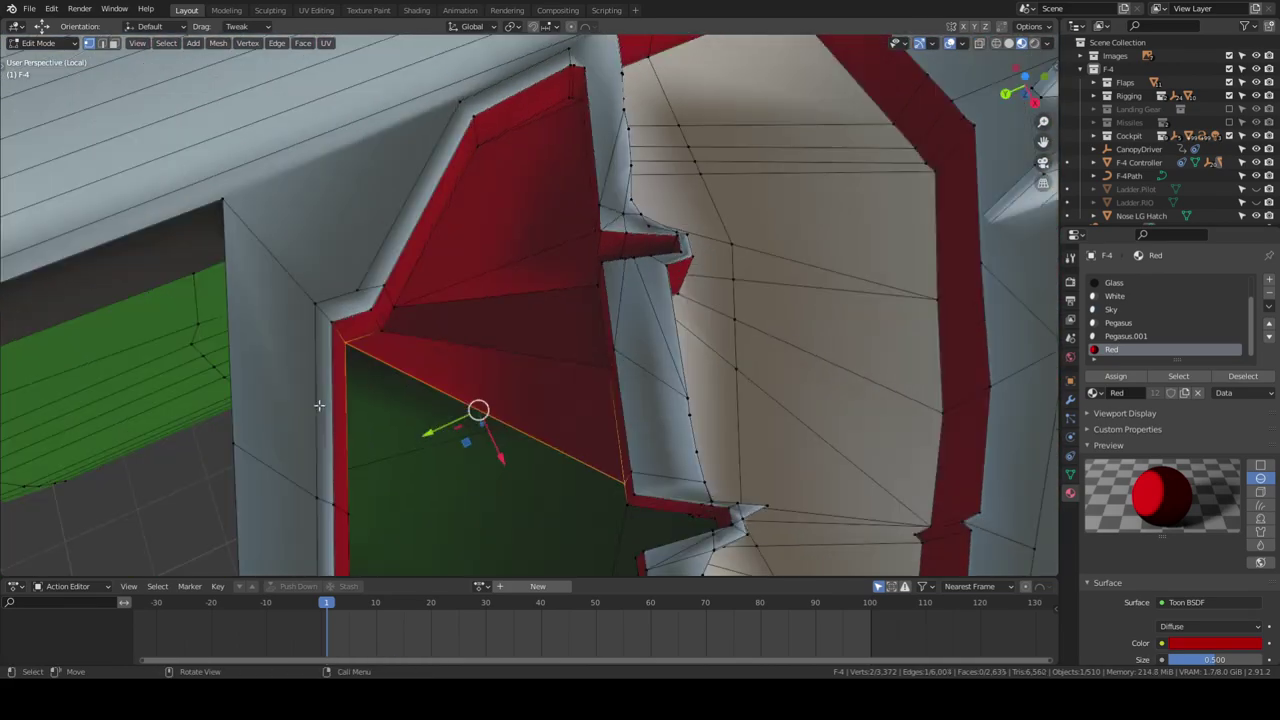
{"action": "middle_click_drag", "start_coordinate": [318, 405], "coordinate": [733, 372]}
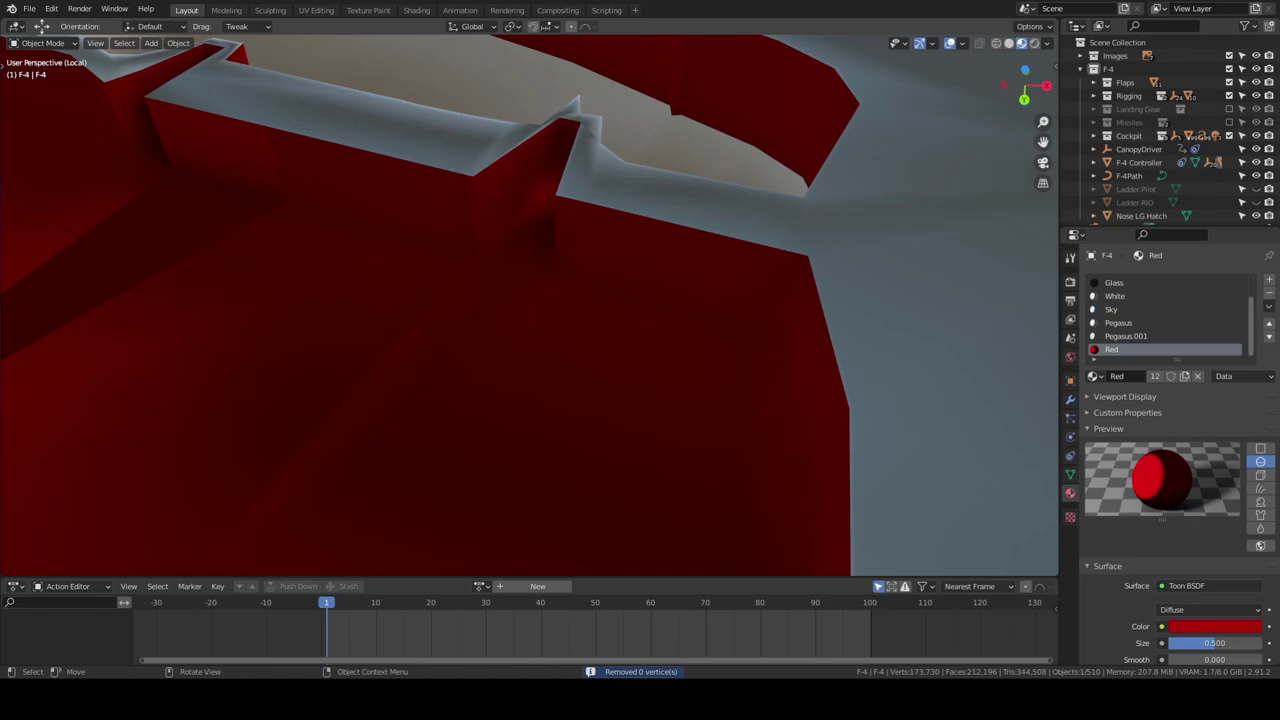
{"action": "mouse_move", "coordinate": [343, 453]}
{"action": "middle_mouse_down"}
{"action": "mouse_move", "coordinate": [649, 415]}
{"action": "mouse_move", "coordinate": [449, 434]}
{"action": "middle_mouse_up"}
{"action": "left_click", "coordinate": [645, 425]}
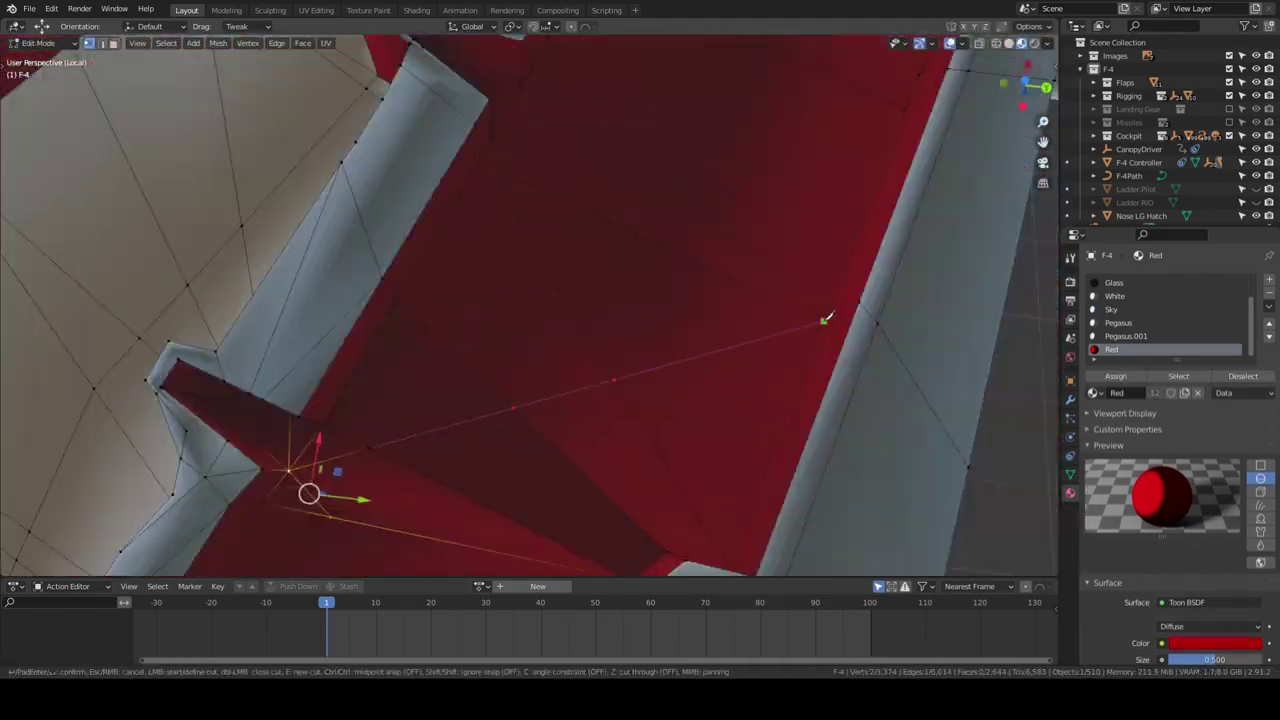
Return to Object Mode and save F-4K Phantom.blend
{"action": "key", "text": "Tab"}
{"action": "key", "text": "ctrl+s"}
{"action": "mouse_move", "coordinate": [561, 303]}
{"action": "middle_mouse_down"}
{"action": "mouse_move", "coordinate": [725, 192]}
{"action": "mouse_move", "coordinate": [560, 360]}
{"action": "middle_mouse_up"}
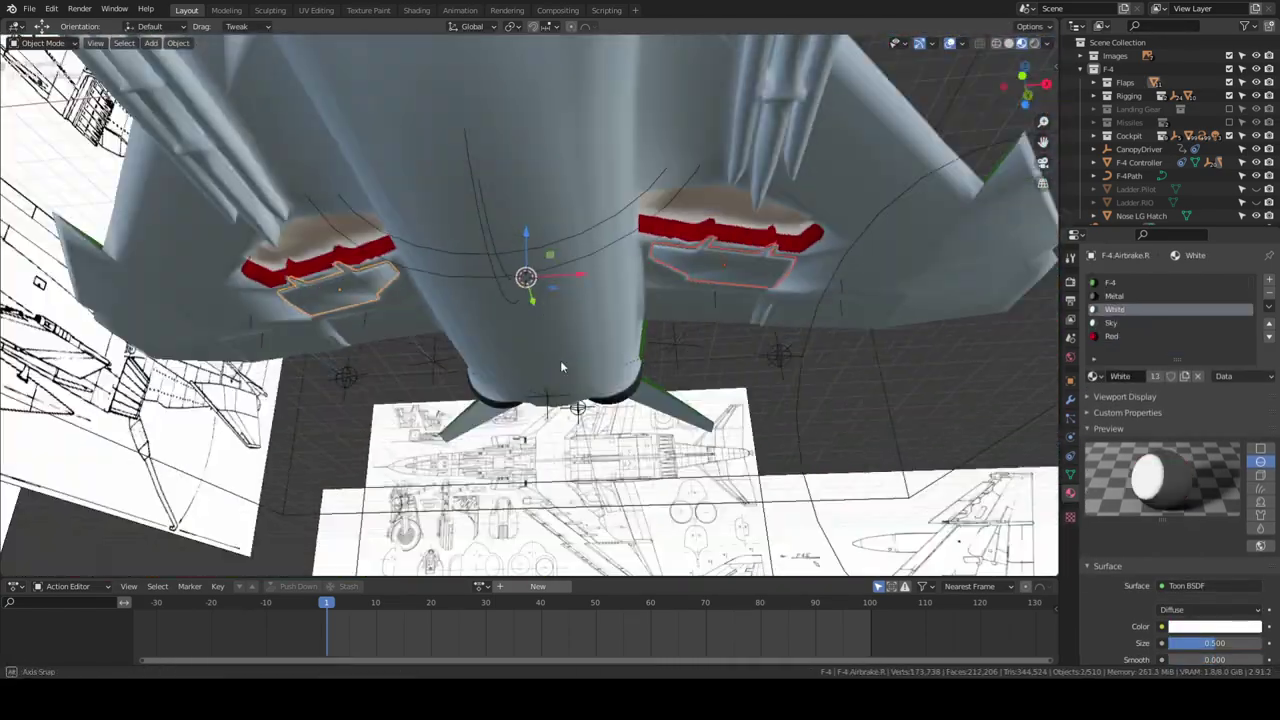
Add a single-bone armature and name it Airbrake Bones
{"action": "key", "text": "ctrl+p"}
{"action": "middle_click_drag", "start_coordinate": [640, 300], "coordinate": [579, 328]}
{"action": "key", "text": "shift+a"}
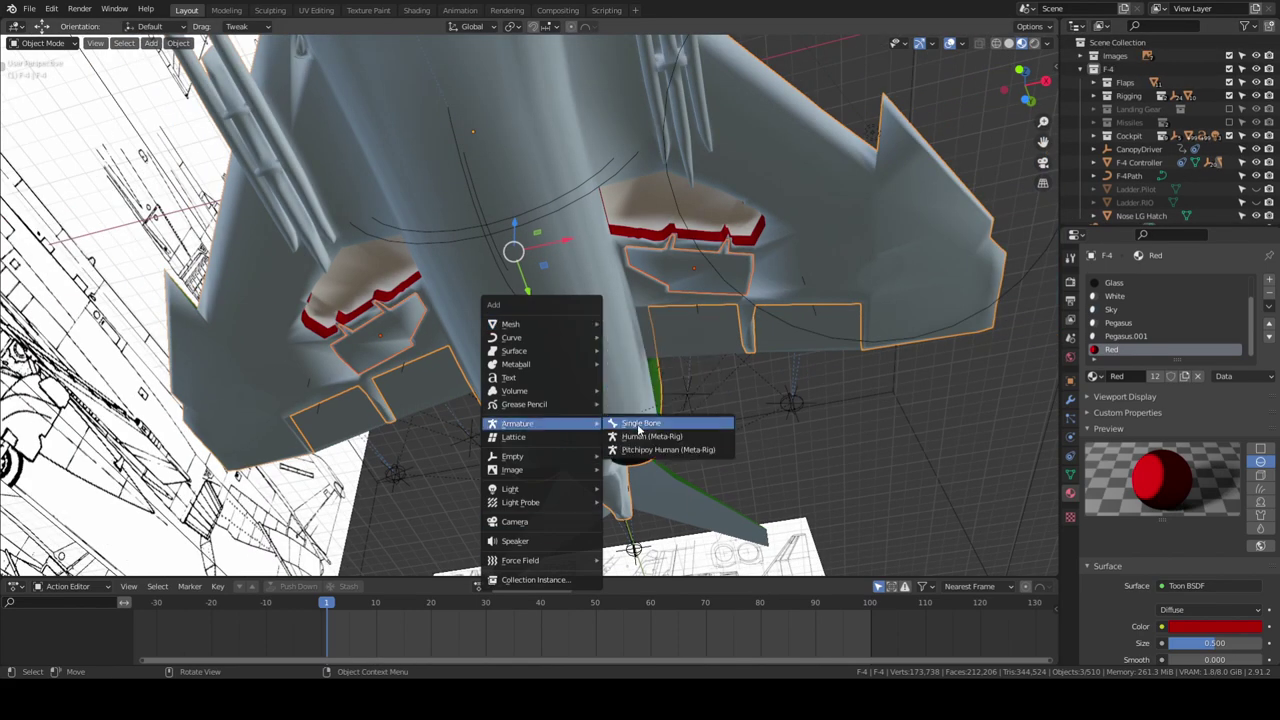
{"action": "left_click", "coordinate": [638, 423]}
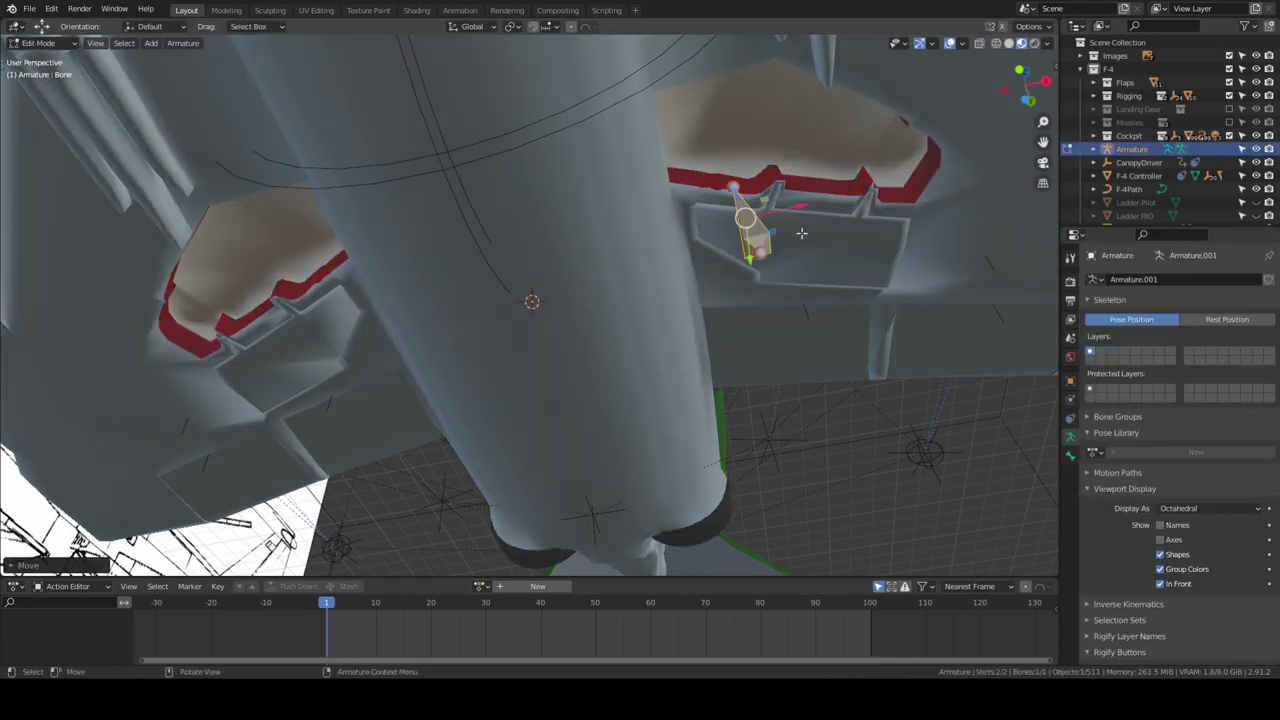
{"action": "key", "text": "F2"}
{"action": "type", "text": "nes"}
{"action": "key", "text": "Return"}
{"action": "scroll", "coordinate": [760, 240], "scroll_direction": "up", "scroll_amount": 4}
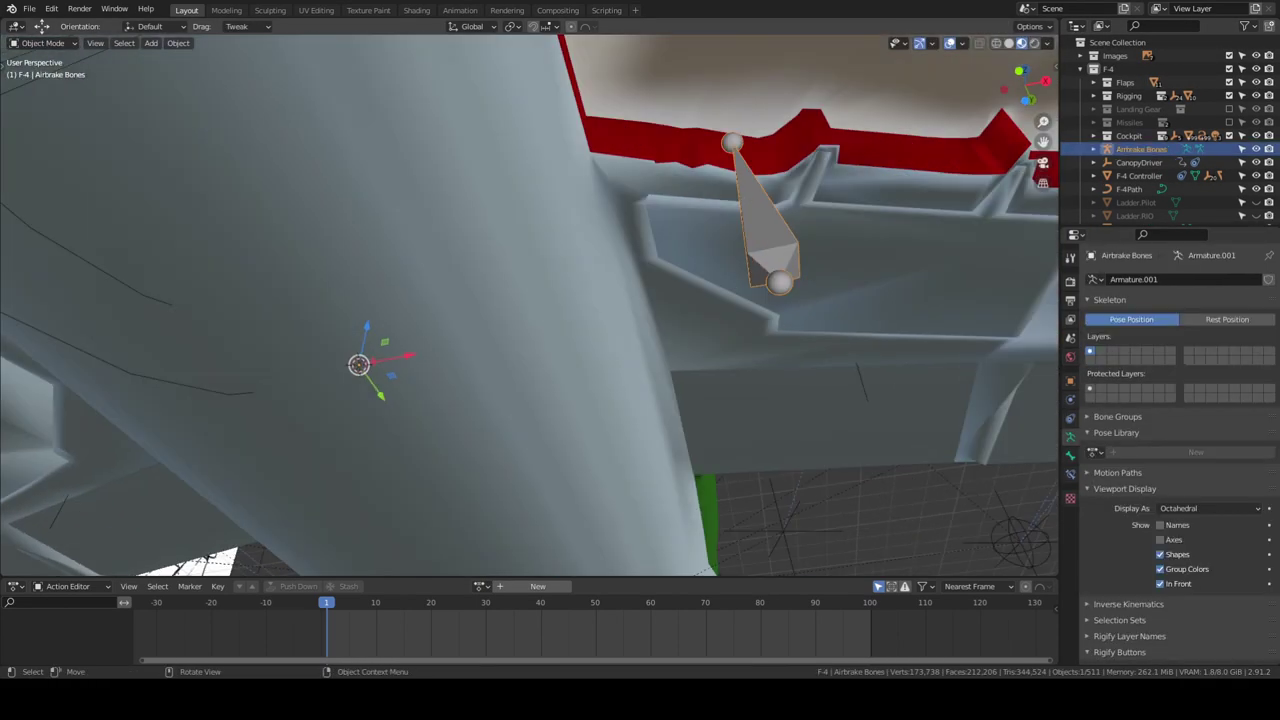
Select the airbrake's hinge edge to mark the pivot point
{"action": "middle_click_drag", "start_coordinate": [773, 277], "coordinate": [700, 380]}
{"action": "left_click", "coordinate": [625, 383]}
{"action": "right_click", "coordinate": [625, 383]}
{"action": "key", "text": "Escape"}
{"action": "middle_click_drag", "start_coordinate": [620, 383], "coordinate": [610, 290]}
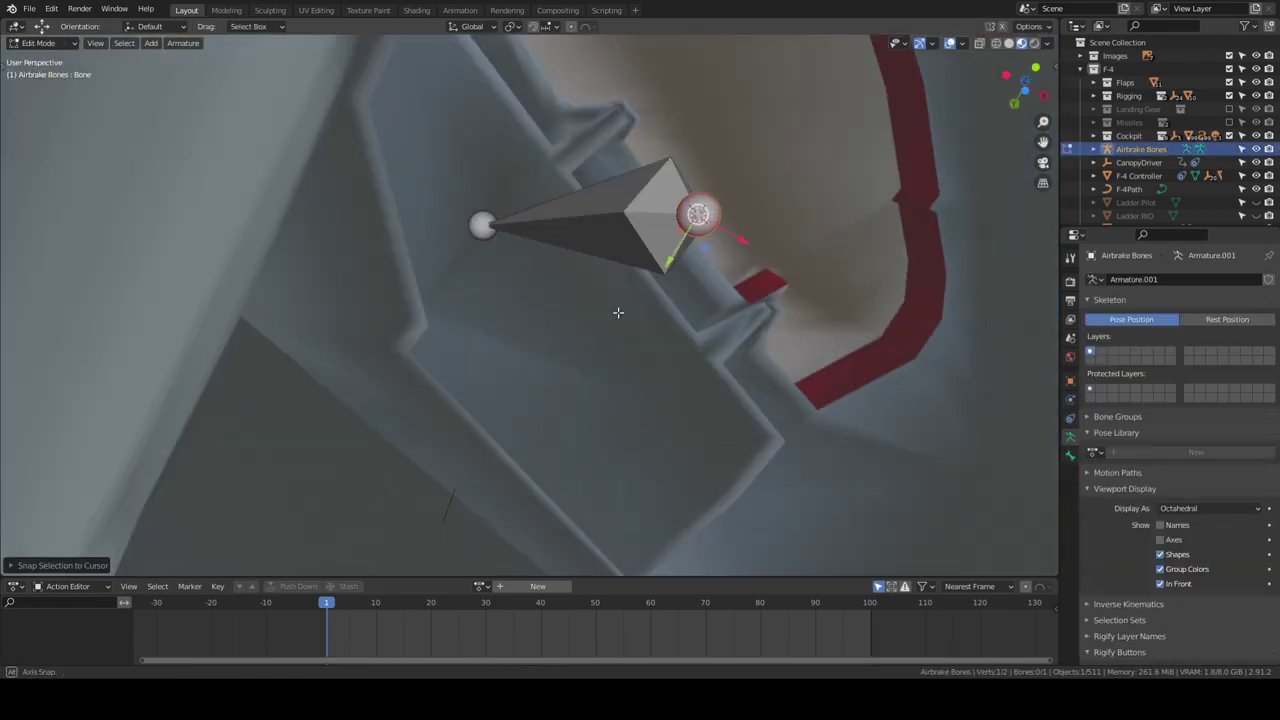
{"action": "key", "text": "Tab"}
Add a bone to Airbrake Bones and snap it onto the airbrake hinge
{"action": "key", "text": "Tab"}
{"action": "left_click", "coordinate": [600, 170]}
{"action": "key", "text": "Tab"}
{"action": "mouse_move", "coordinate": [603, 349]}
{"action": "middle_mouse_down"}
{"action": "mouse_move", "coordinate": [406, 326]}
{"action": "mouse_move", "coordinate": [529, 277]}
{"action": "middle_mouse_up"}
{"action": "key", "text": "shift+a"}
{"action": "key", "text": "Tab"}
{"action": "key", "text": "ctrl+KP_7"}
{"action": "scroll", "coordinate": [530, 305], "scroll_direction": "up", "scroll_amount": 5}
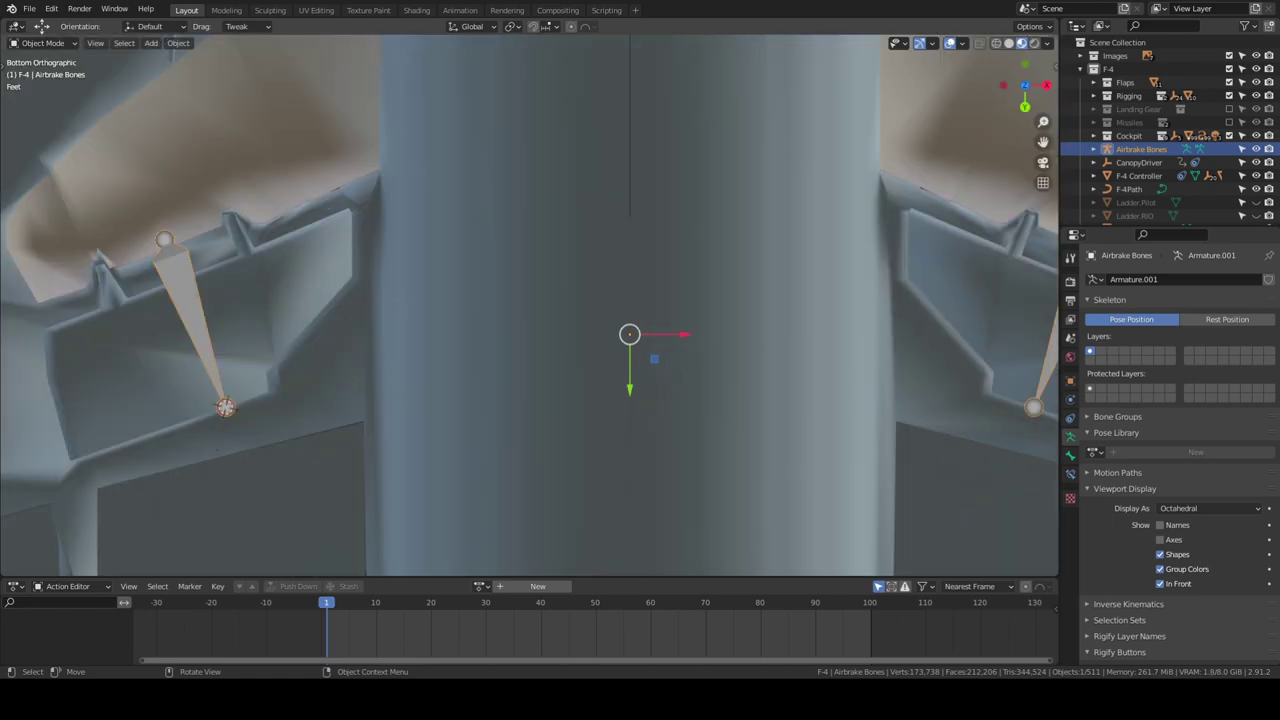
{"action": "scroll", "coordinate": [610, 320], "scroll_direction": "down", "scroll_amount": 2}
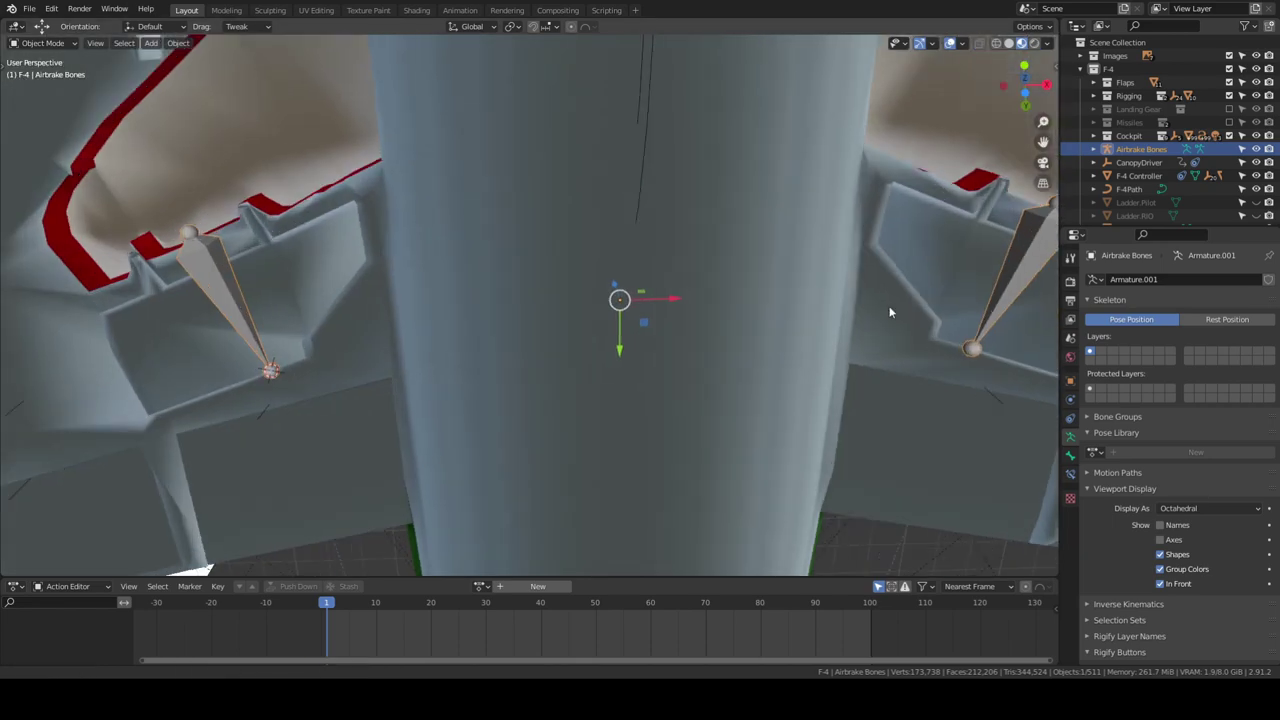
{"action": "mouse_move", "coordinate": [600, 330]}
{"action": "middle_mouse_down"}
{"action": "mouse_move", "coordinate": [610, 310]}
{"action": "mouse_move", "coordinate": [683, 315]}
{"action": "middle_mouse_up"}
Select the right airbrake panel and parent it to the armature
{"action": "key", "text": "ctrl+p"}
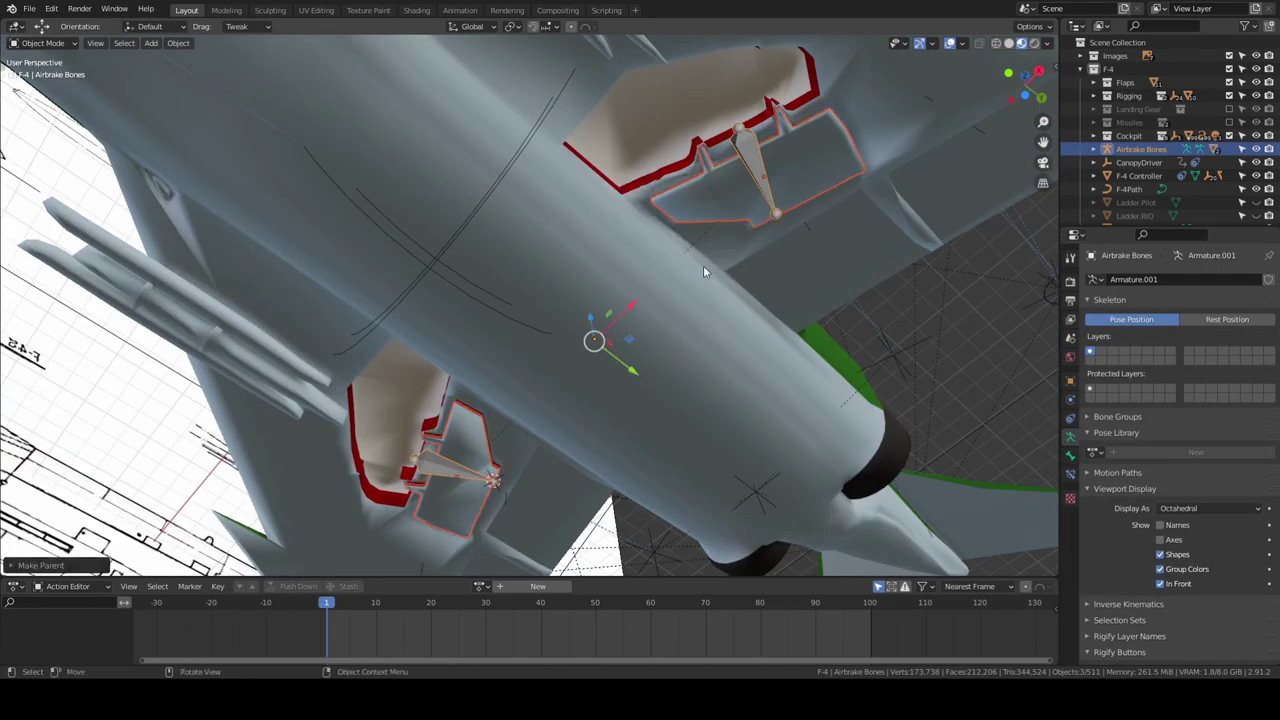
{"action": "scroll", "coordinate": [703, 265], "scroll_direction": "up", "scroll_amount": 5}
{"action": "left_click", "coordinate": [598, 270]}
{"action": "middle_click_drag", "start_coordinate": [598, 270], "coordinate": [622, 382]}
{"action": "key", "text": "ctrl+KP_7"}
Frame the airbrake and parent it to the Airbrake Bones armature
{"action": "middle_click_drag", "start_coordinate": [558, 281], "coordinate": [495, 351]}
{"action": "key", "text": "KP_Decimal"}
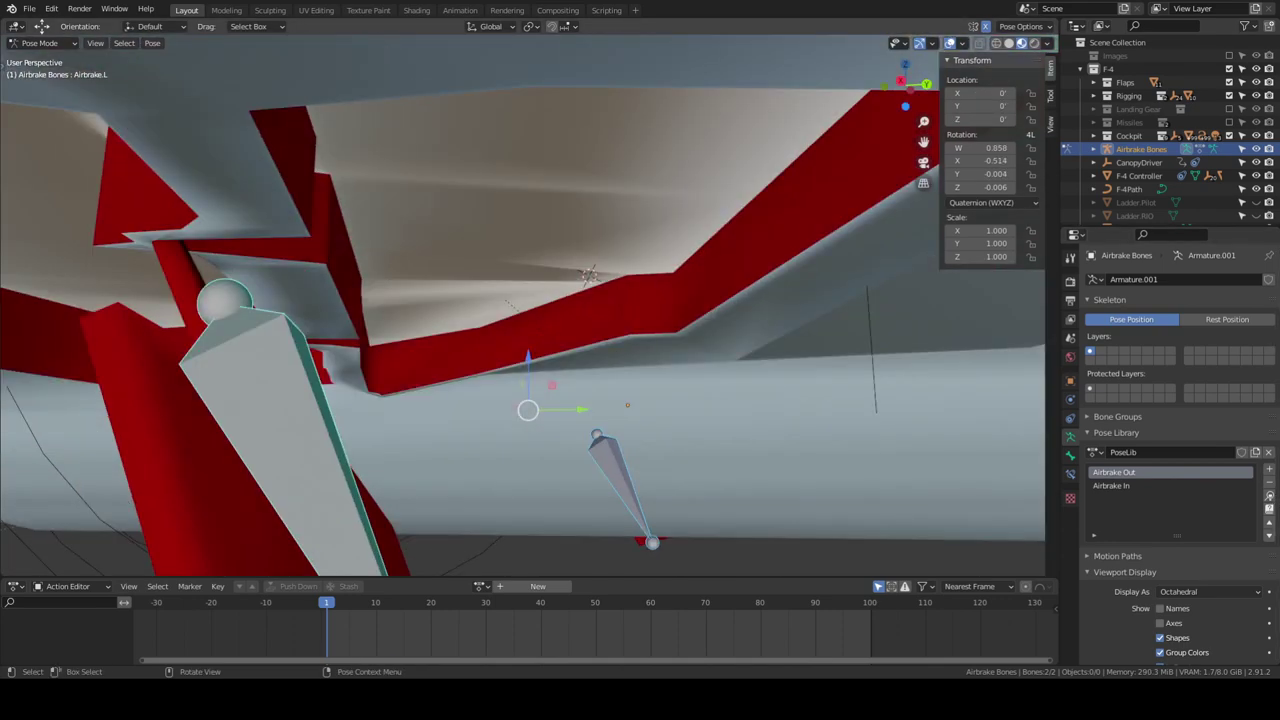
Expand the Flaps collection and parent the hydraulic piston to the armature
{"action": "left_click", "coordinate": [1107, 56]}
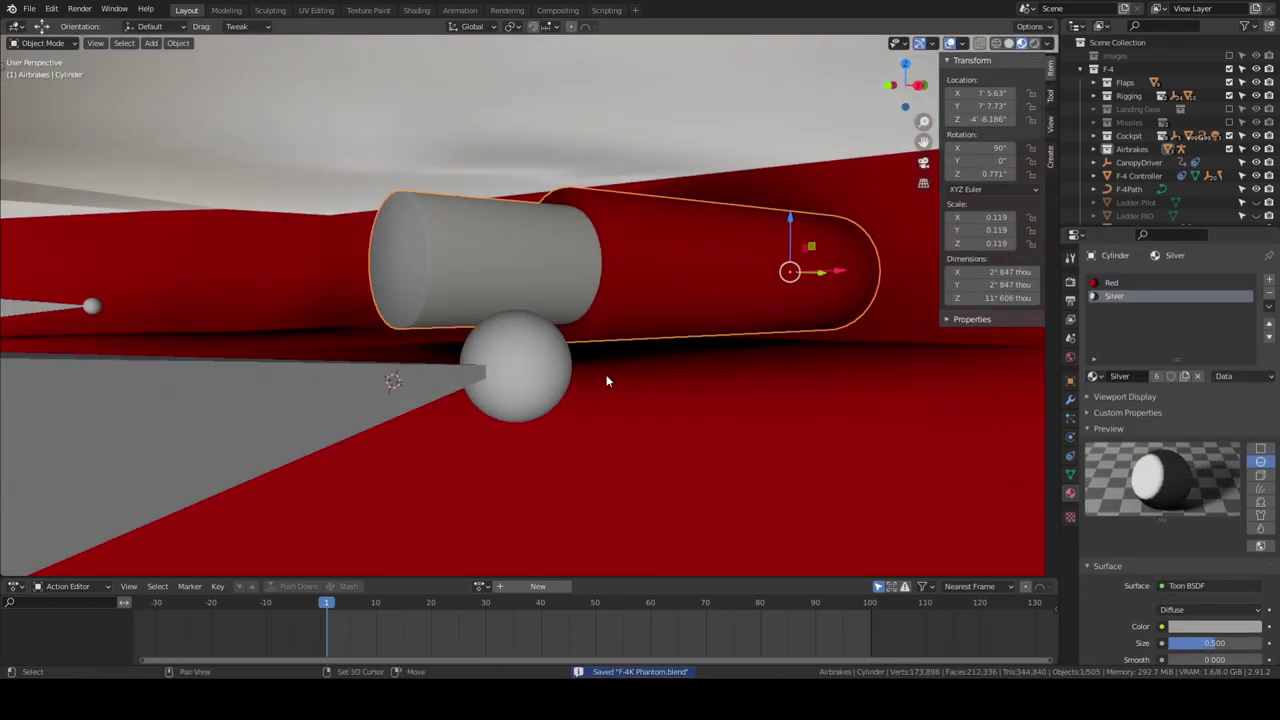
{"action": "middle_click_drag", "start_coordinate": [606, 380], "coordinate": [766, 376]}
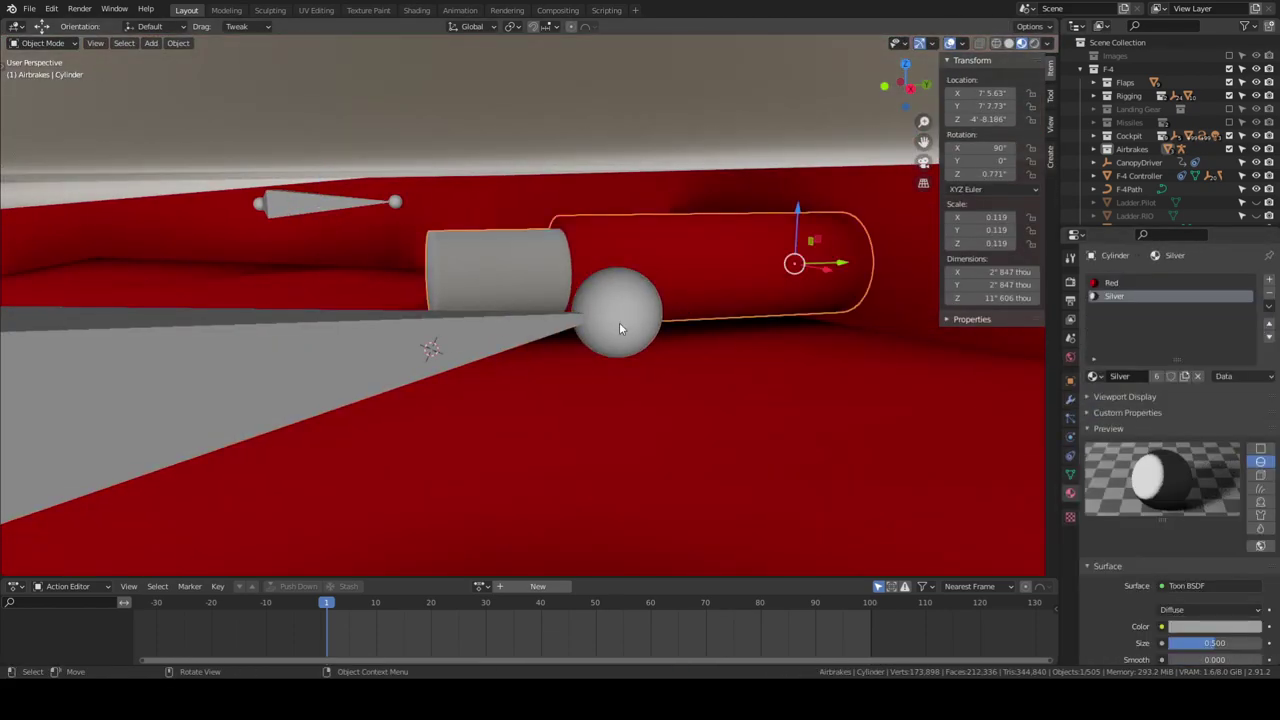
{"action": "left_click", "coordinate": [393, 342]}
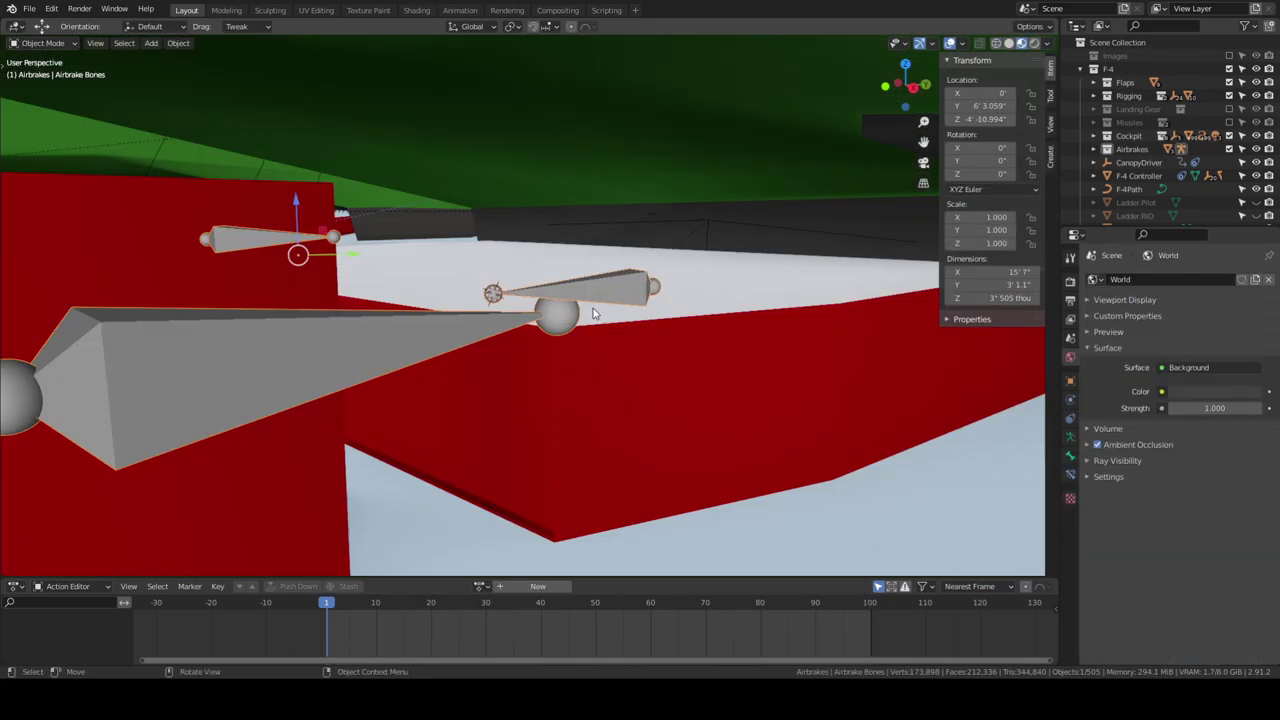
Add a Track To constraint to the piston bone in Airbrake Bones
{"action": "middle_click_drag", "start_coordinate": [593, 313], "coordinate": [576, 320]}
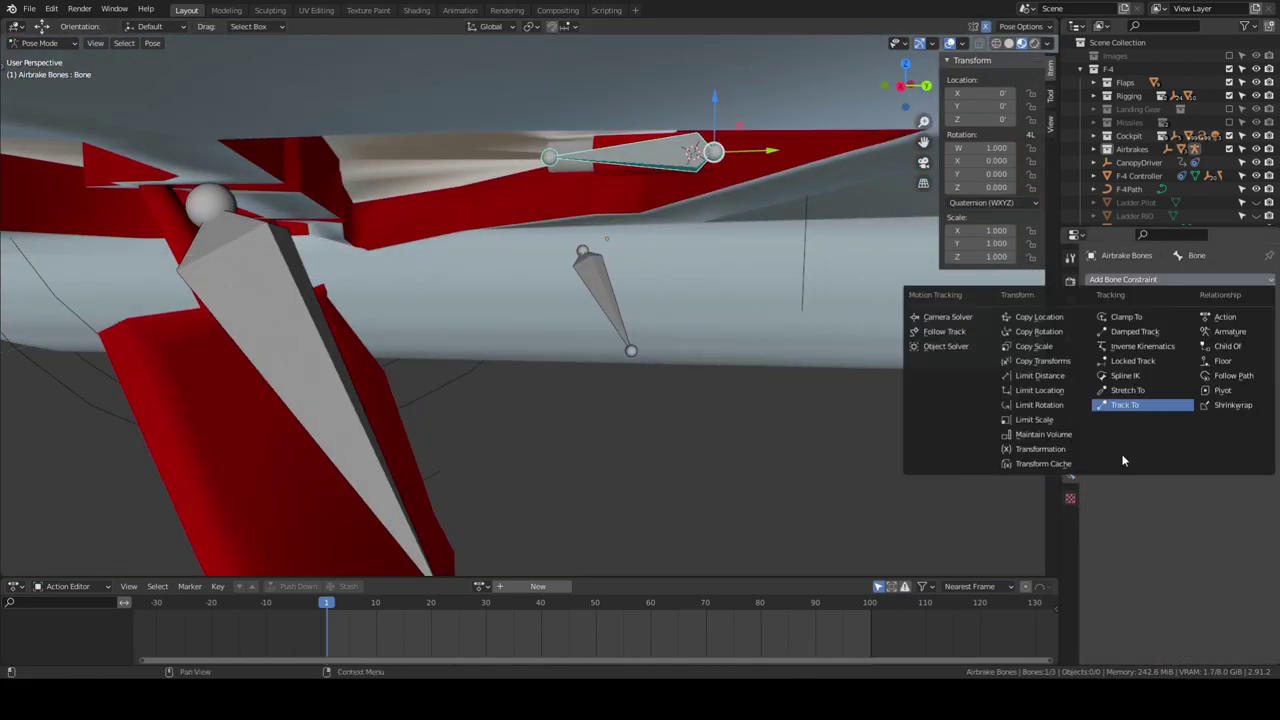
{"action": "left_click", "coordinate": [1115, 402]}
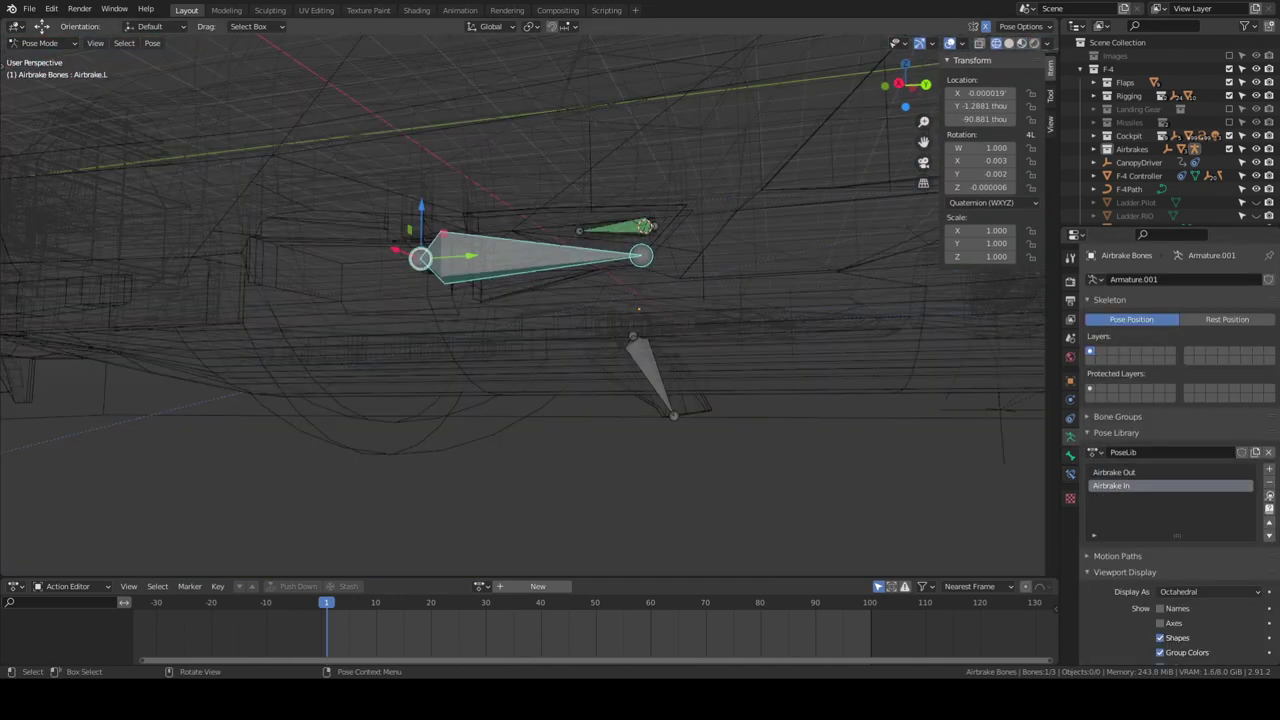
Insert location and rotation keyframes for the airbrake bones and leave Pose Mode
{"action": "left_click", "coordinate": [757, 377]}
{"action": "left_click", "coordinate": [544, 617]}
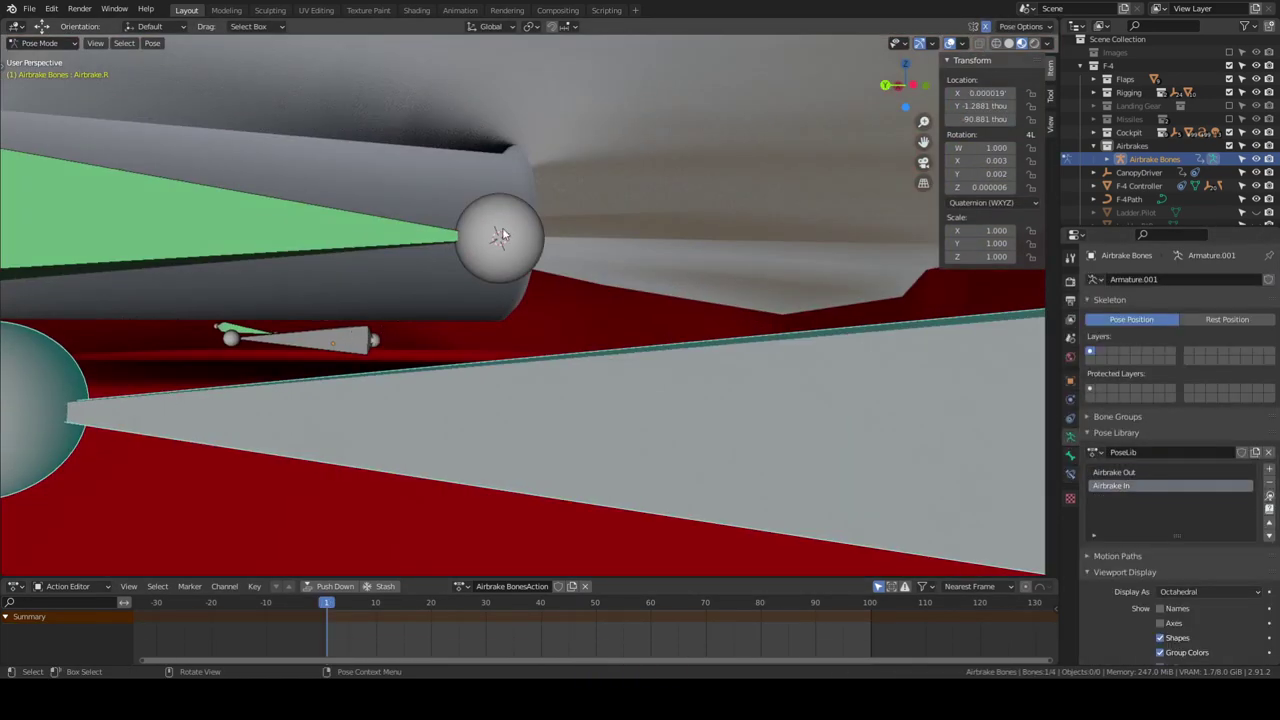
{"action": "key", "text": "ctrl+Tab"}
Select the BrakeTrack empty in X-ray view and move it along Z
{"action": "key", "text": "alt+z"}
{"action": "left_click", "coordinate": [273, 347]}
{"action": "key", "text": "alt+z"}
{"action": "key", "text": "g"}
{"action": "key", "text": "z"}
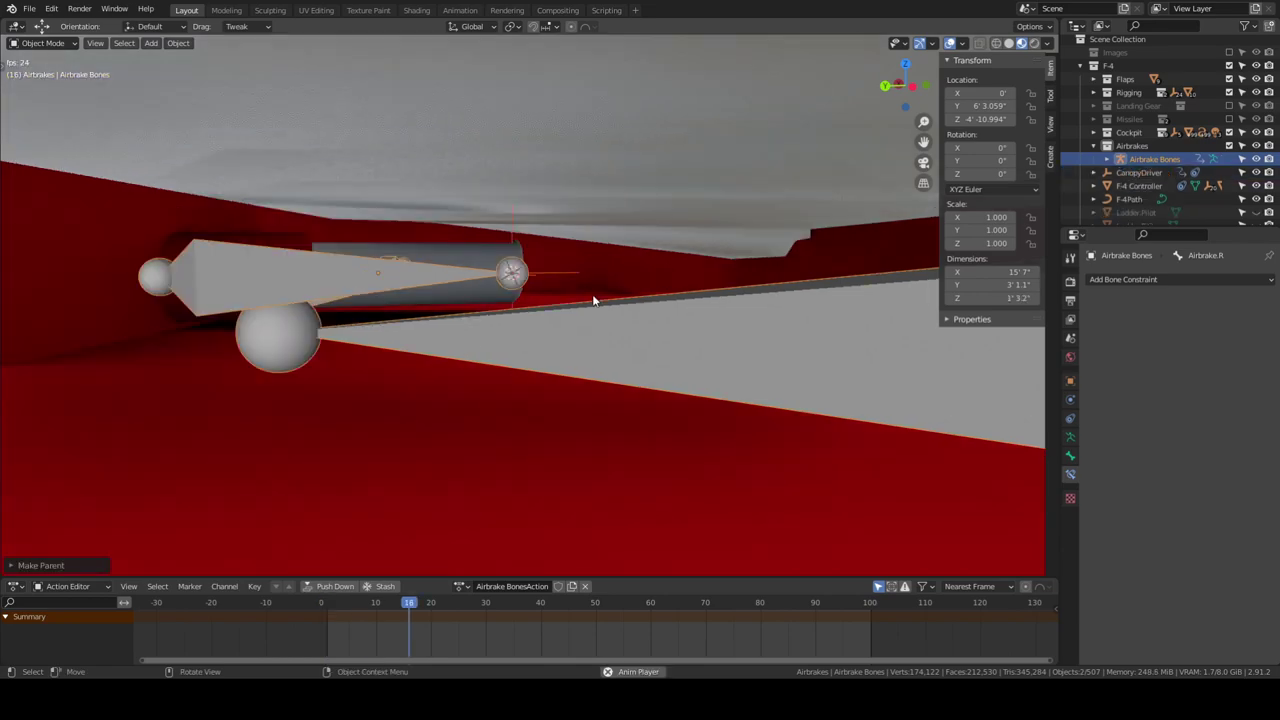
{"action": "key", "text": "ctrl+Tab"}
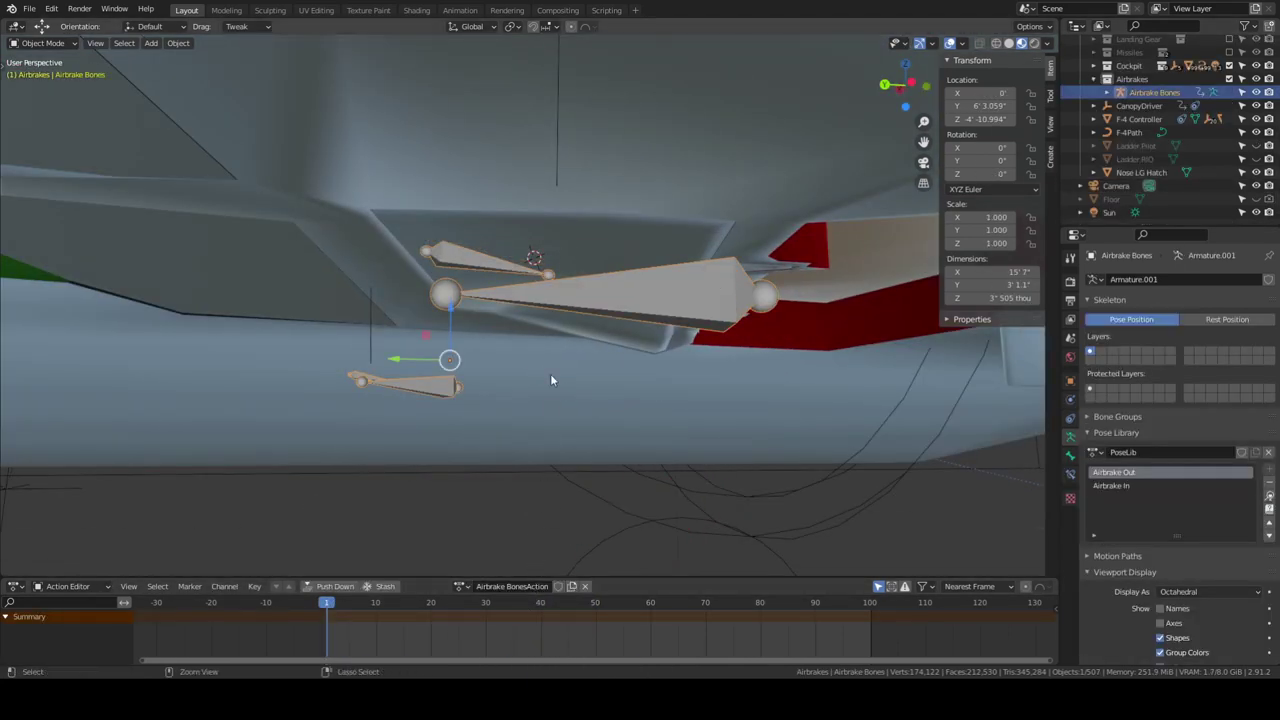
Make all airbrake keys linear and move the end keys from frame 40 to 60
{"action": "key", "text": "ctrl+Tab"}
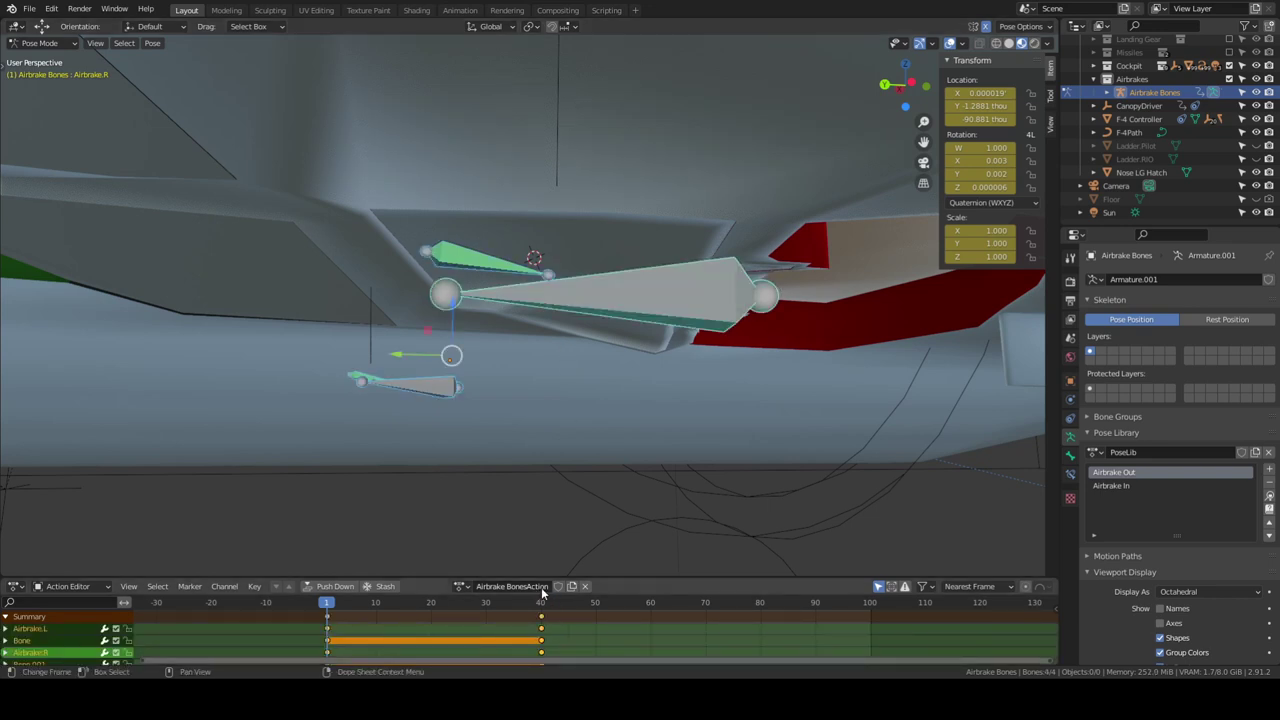
{"action": "key", "text": "t"}
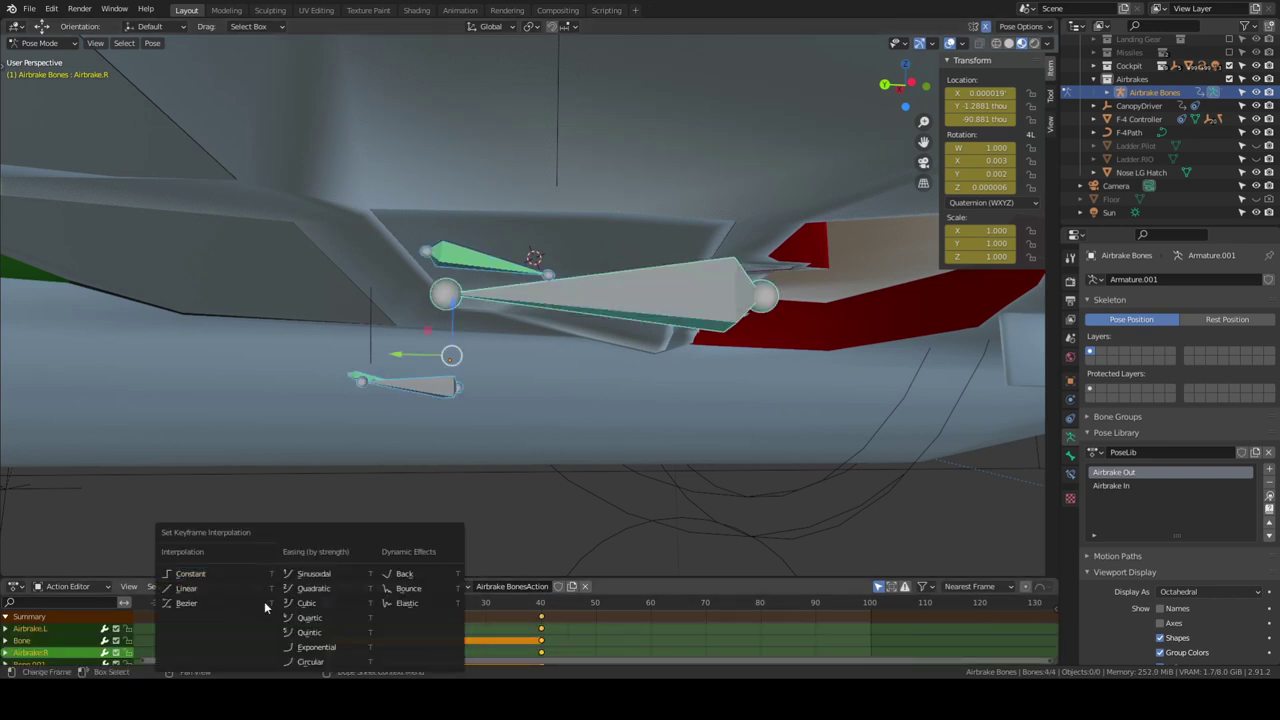
{"action": "left_click", "coordinate": [248, 596]}
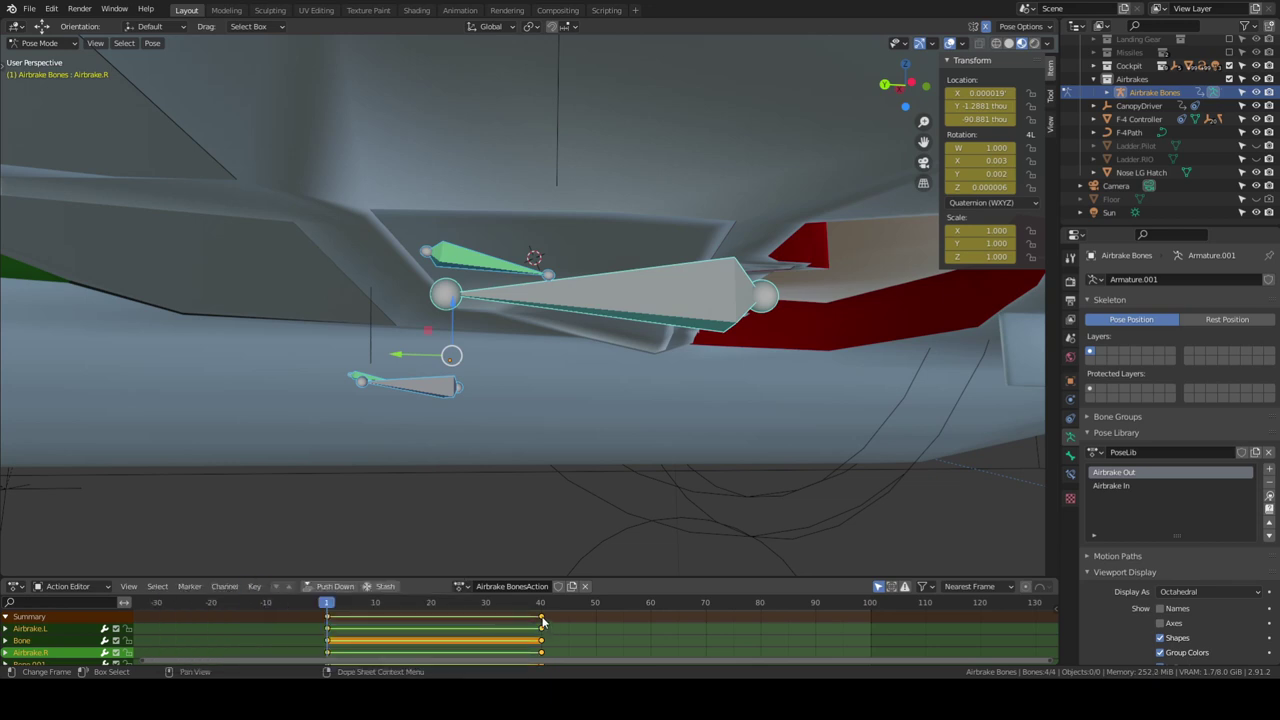
{"action": "left_click_drag", "start_coordinate": [543, 622], "coordinate": [652, 624]}
{"action": "left_click", "coordinate": [652, 624]}
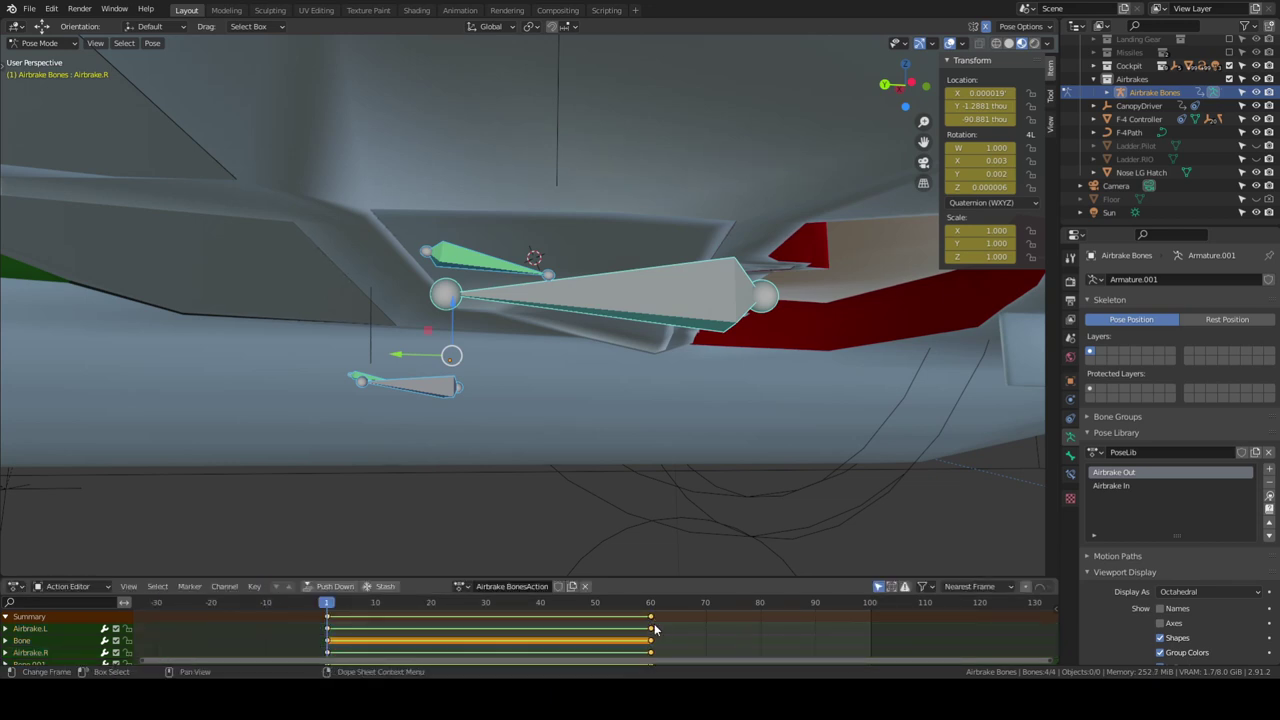
Play back the airbrake opening animation and jump near its last frame
{"action": "key", "text": "space"}
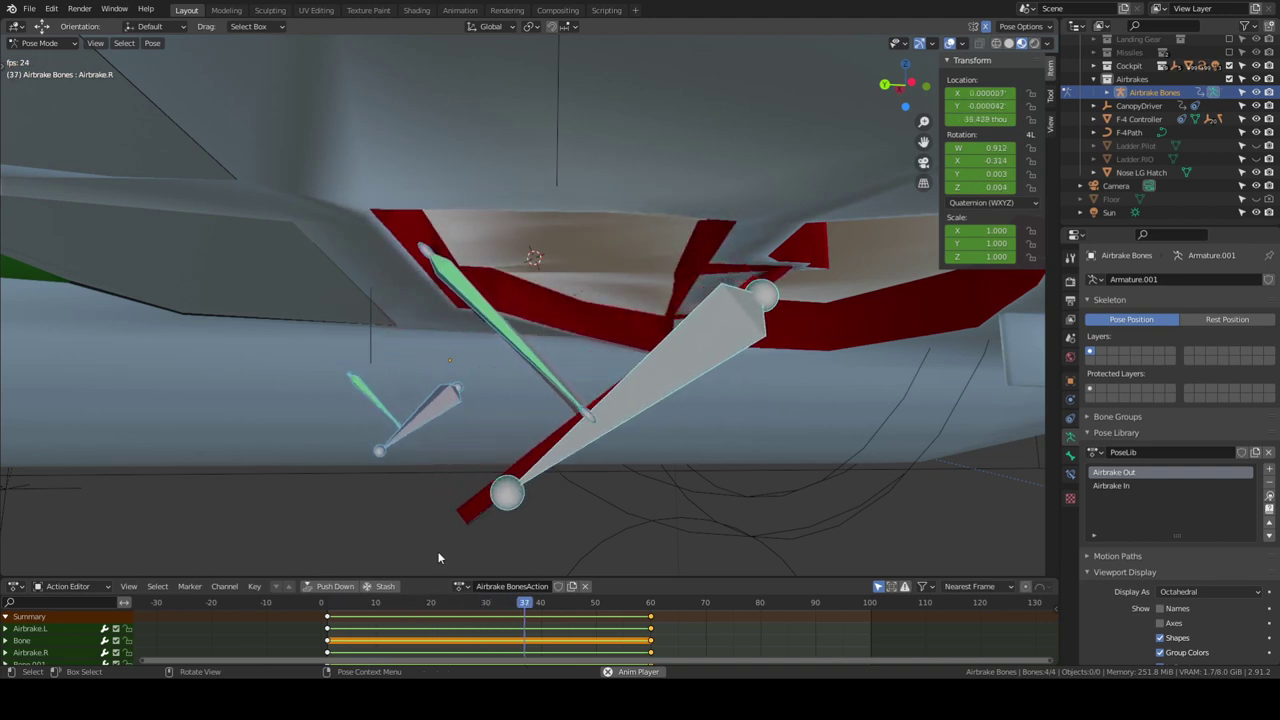
{"action": "key", "text": "space"}
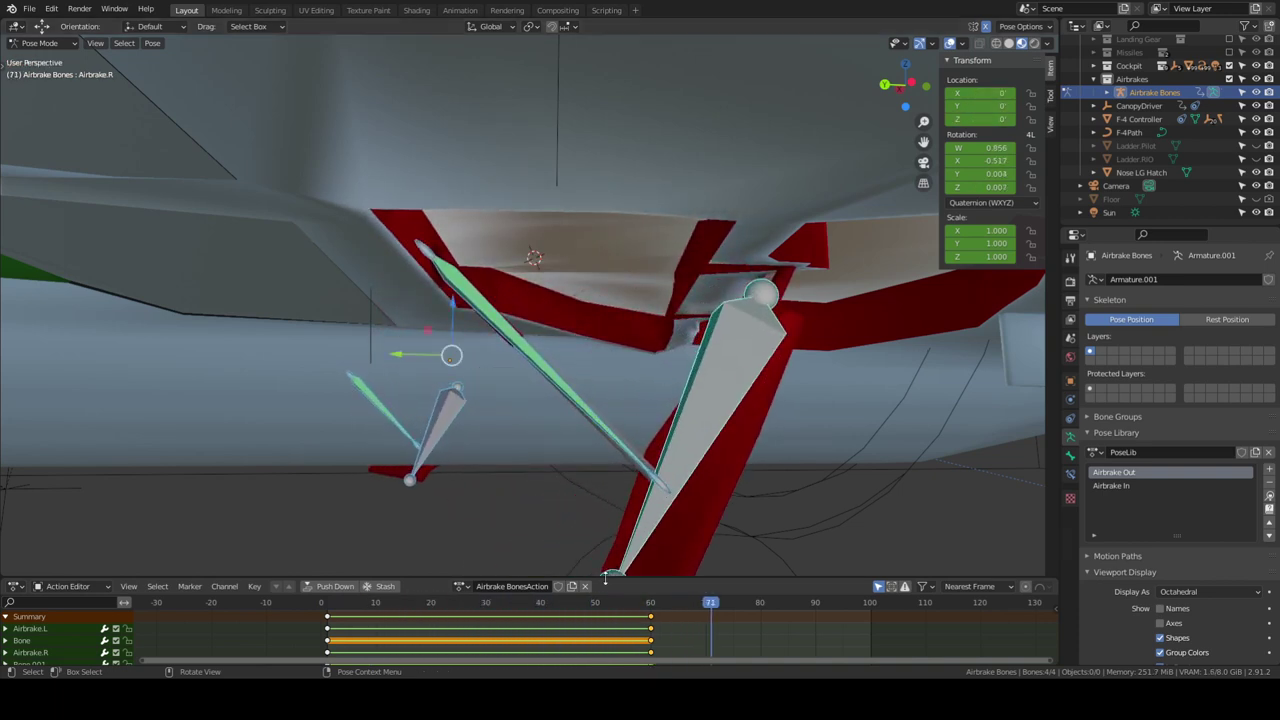
{"action": "left_click", "coordinate": [655, 605]}
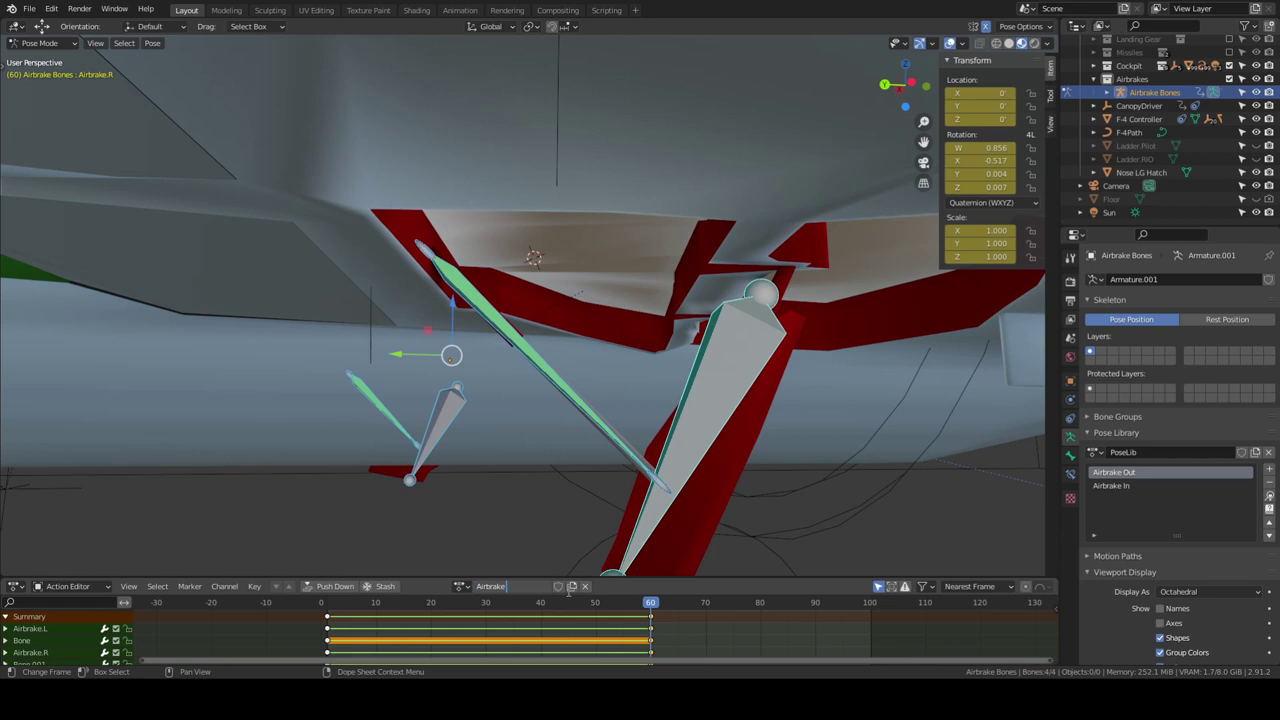
{"action": "type", "text": "Out"}
Unlink the Airbrake Out action and key location, rotation and scale at frame 1
{"action": "key", "text": "Return"}
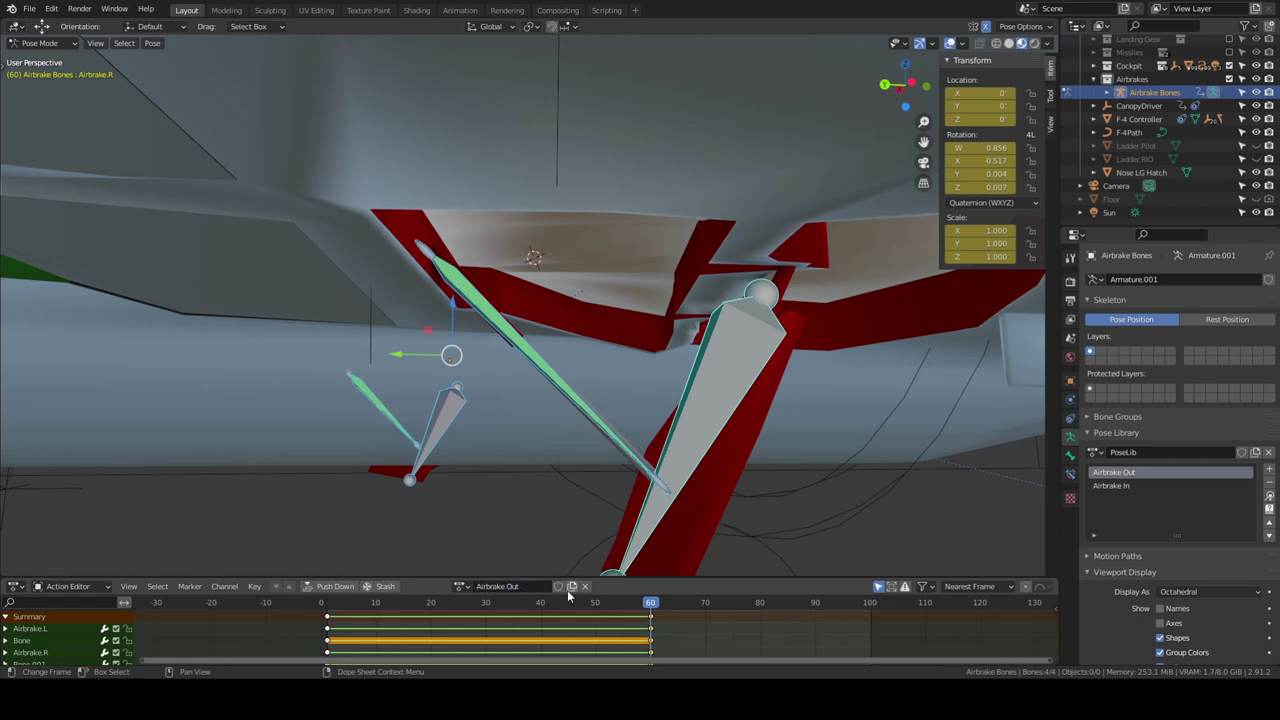
{"action": "left_click", "coordinate": [388, 587]}
{"action": "left_click", "coordinate": [481, 587]}
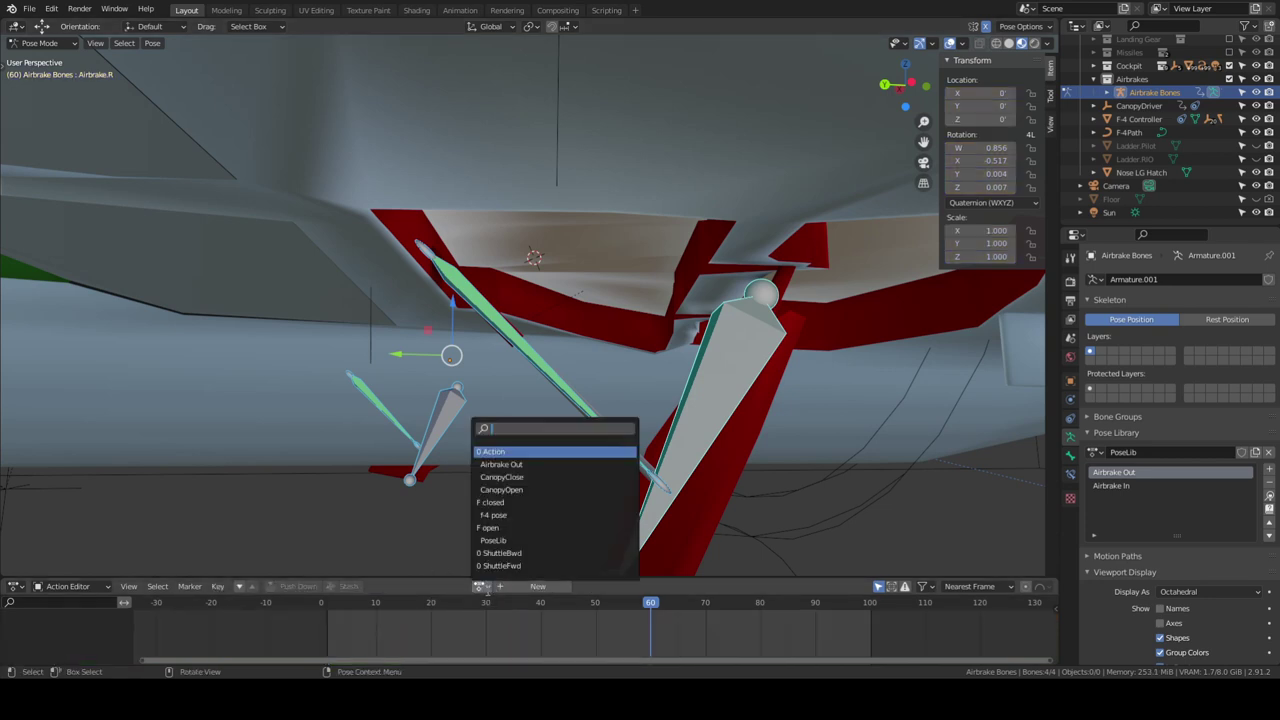
{"action": "left_click", "coordinate": [487, 594]}
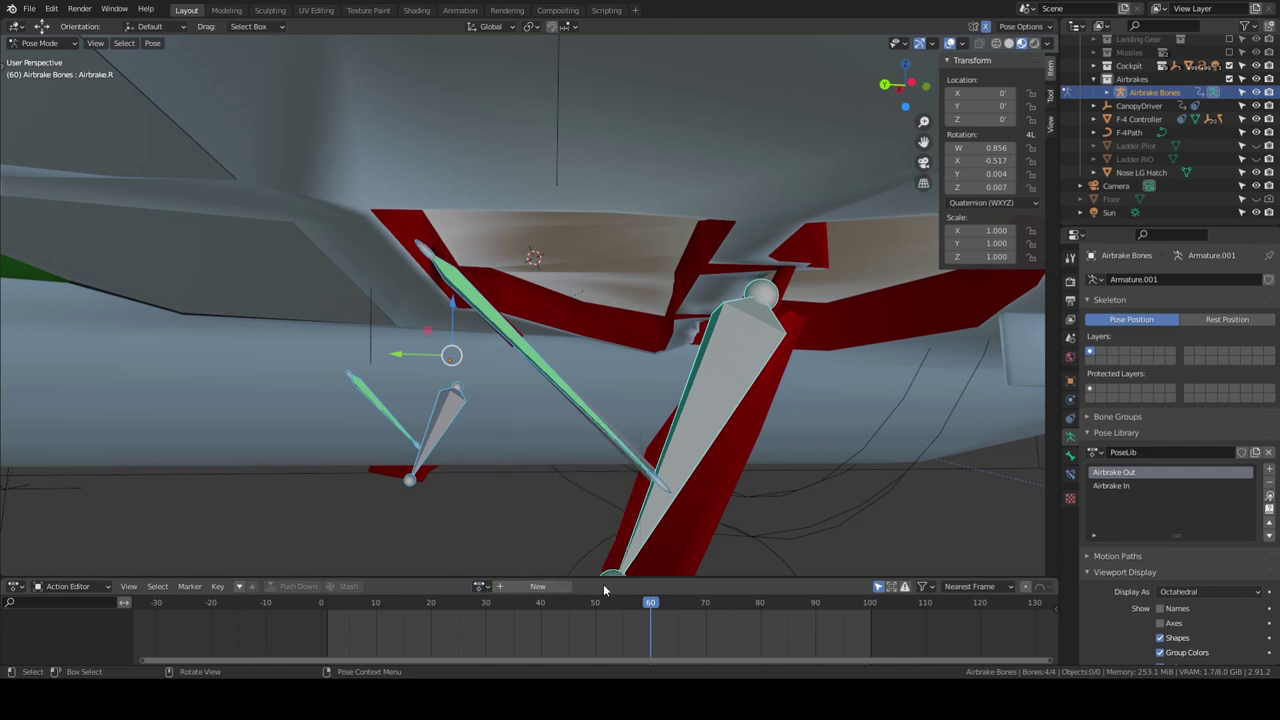
{"action": "key", "text": "shift+Left"}
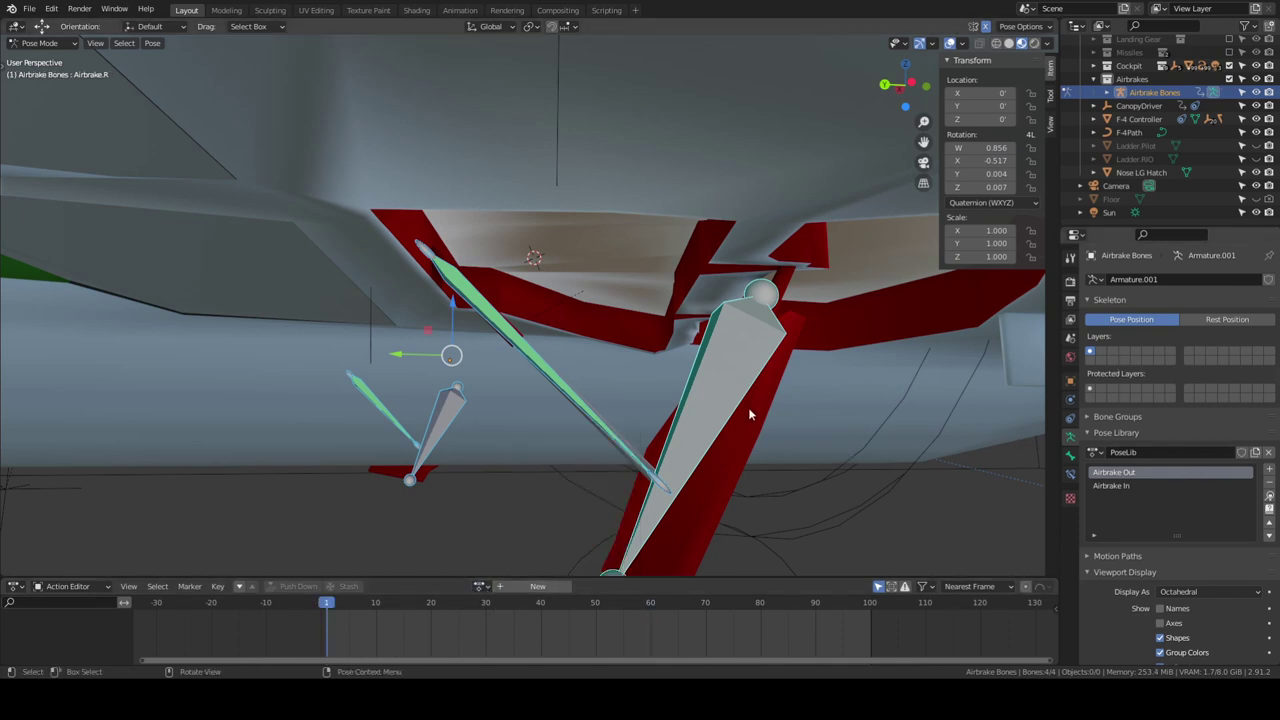
{"action": "key", "text": "i"}
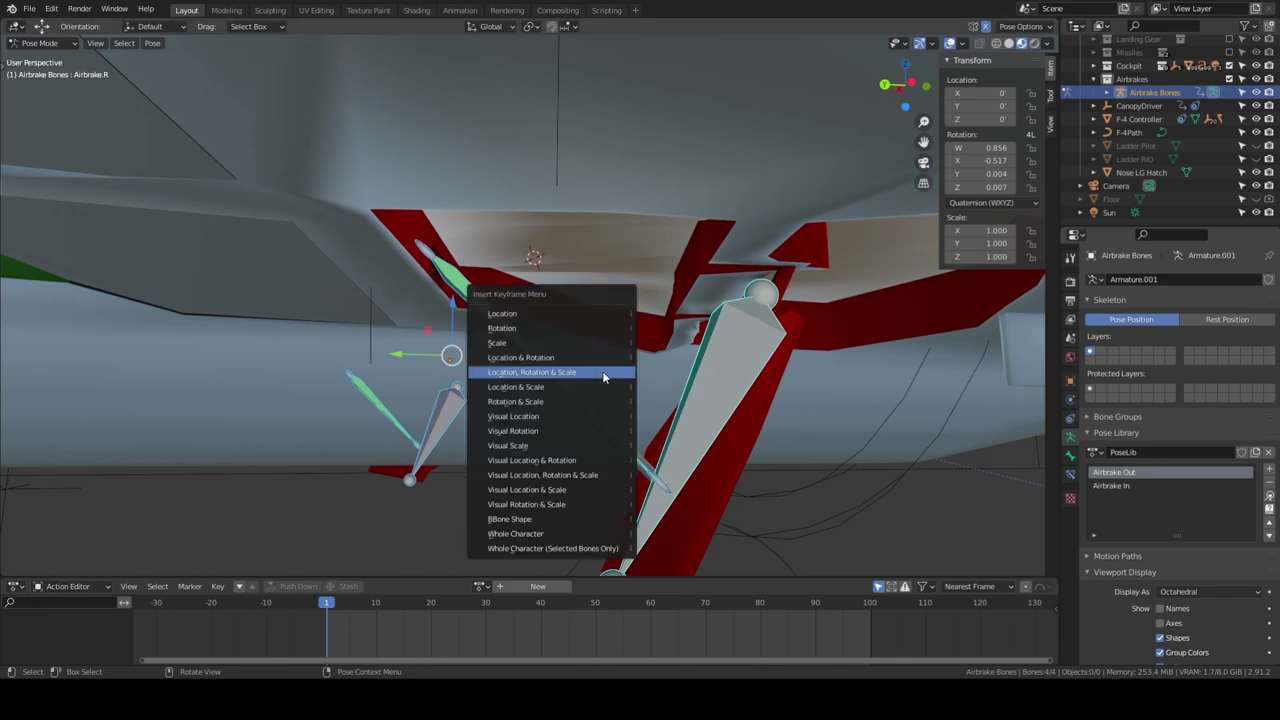
{"action": "left_click", "coordinate": [603, 377]}
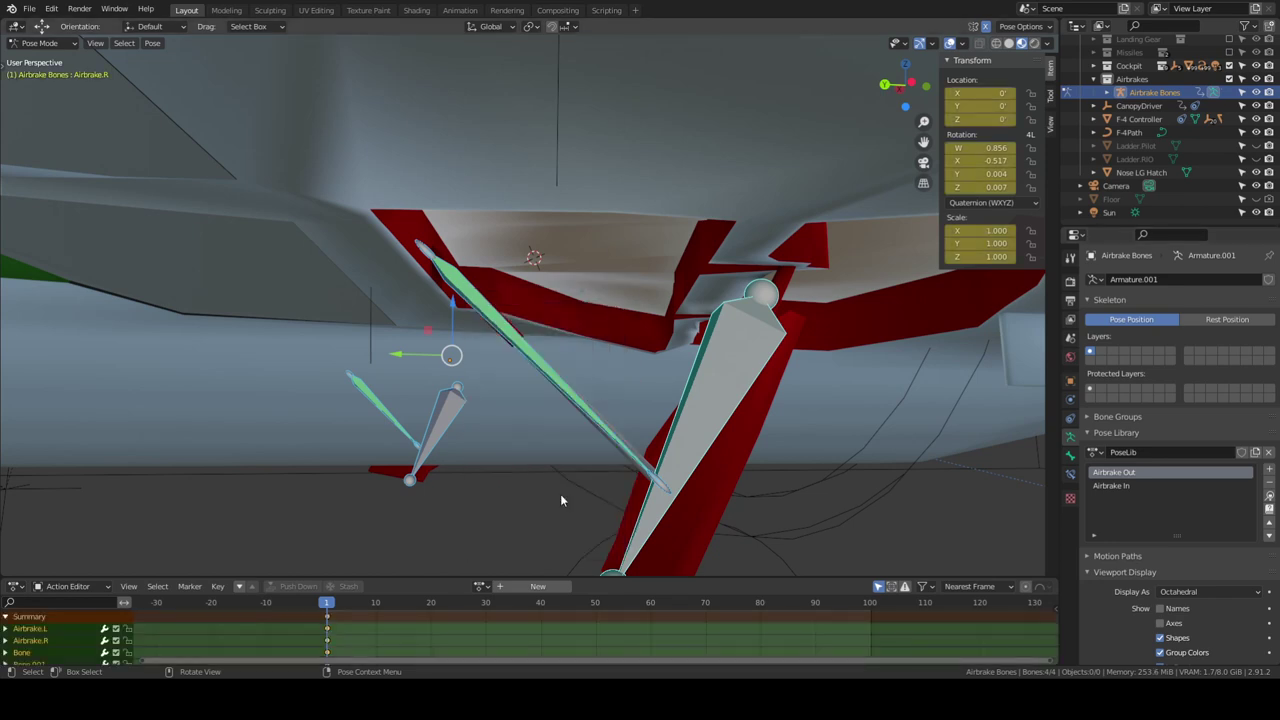
At frame 60 apply and key the Airbrake In pose with linear interpolation
{"action": "left_click", "coordinate": [652, 610]}
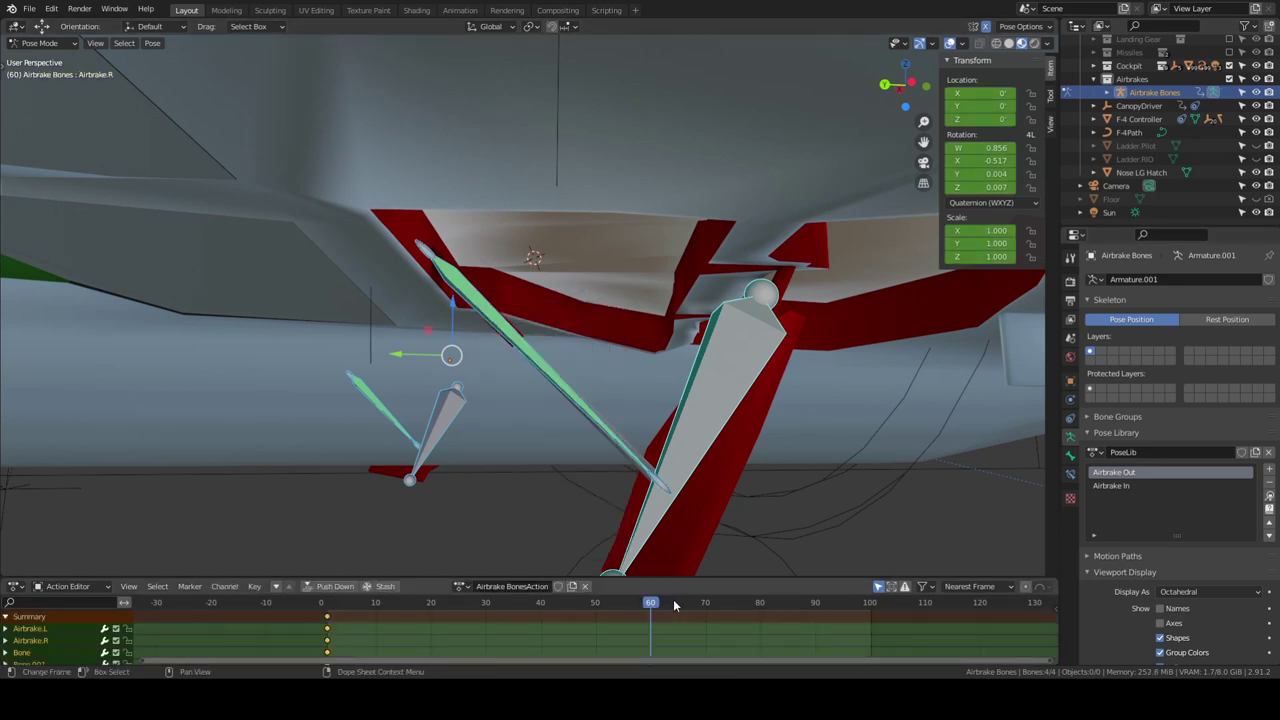
{"action": "left_click", "coordinate": [1125, 486]}
{"action": "left_click", "coordinate": [1269, 495]}
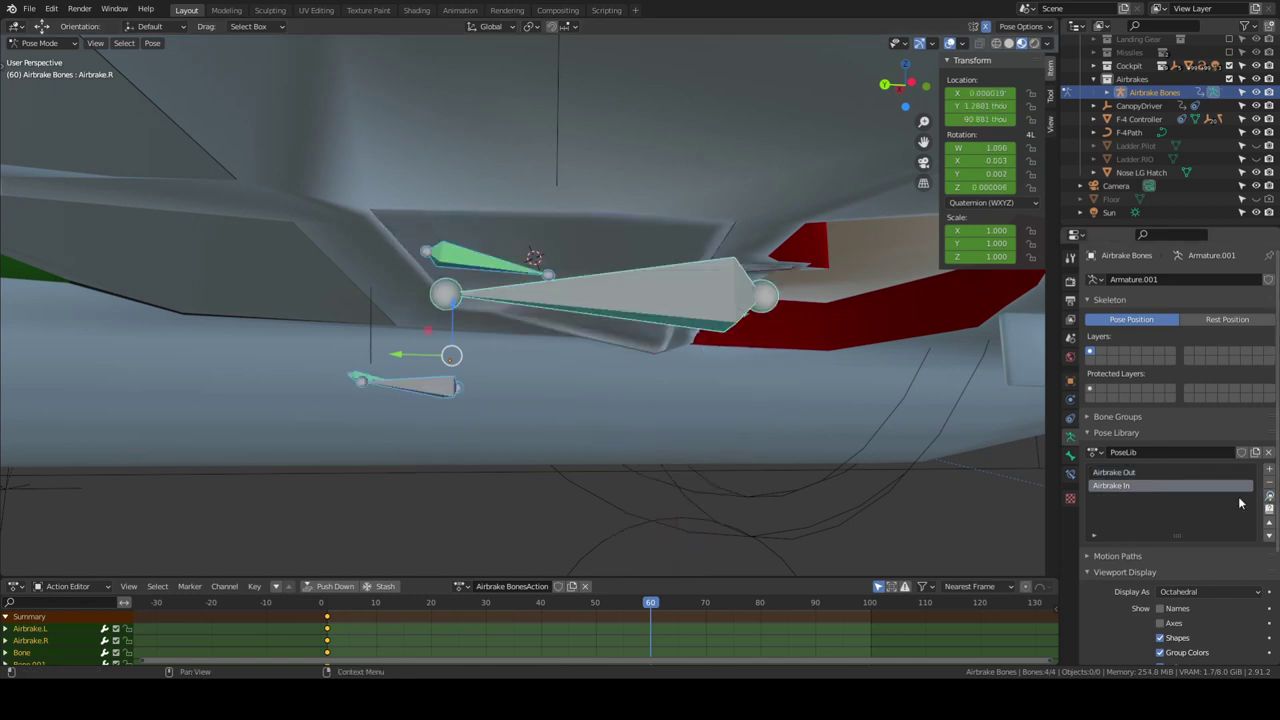
{"action": "key", "text": "i"}
{"action": "left_click", "coordinate": [610, 482]}
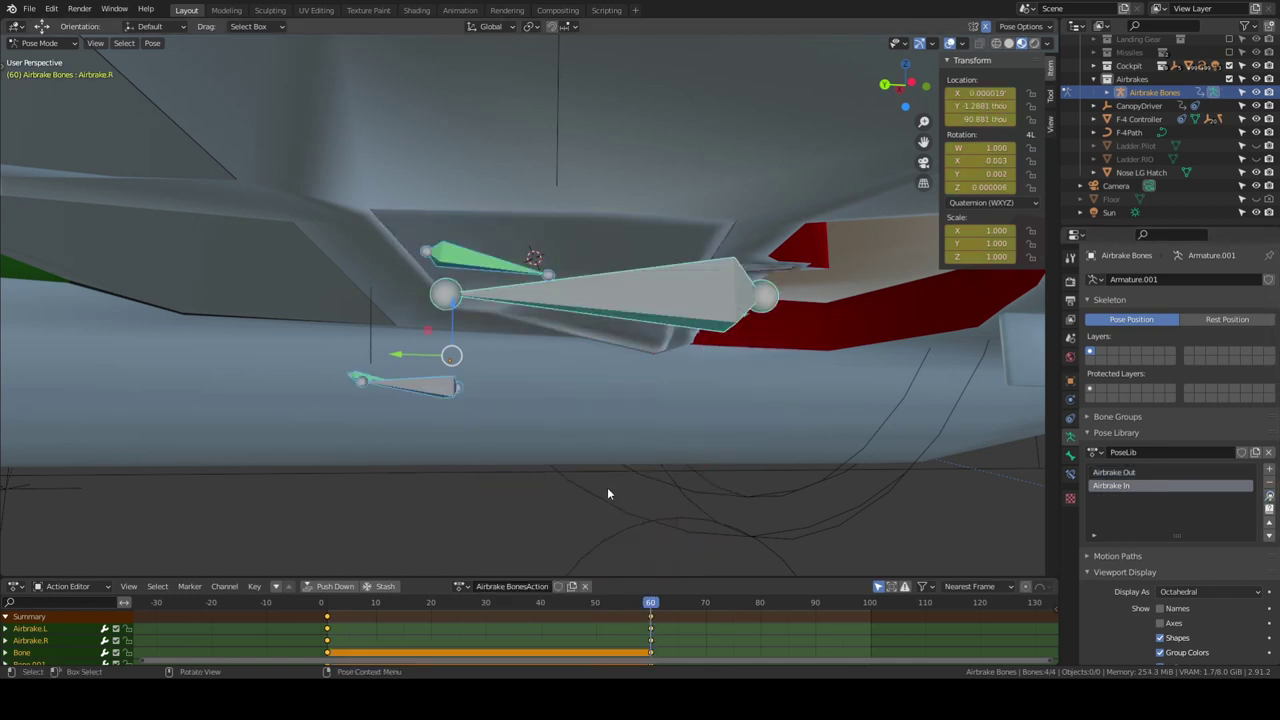
{"action": "key", "text": "t"}
{"action": "left_click", "coordinate": [420, 586]}
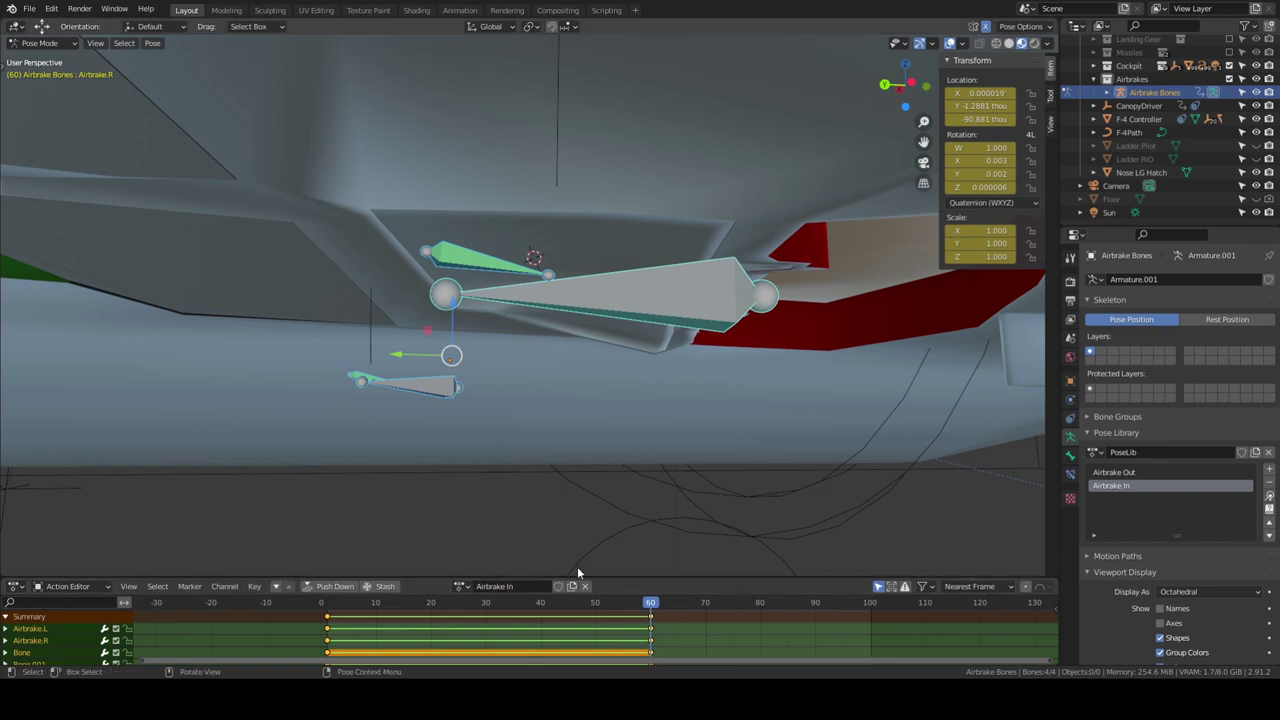
{"action": "left_click", "coordinate": [428, 603]}
{"action": "left_click_drag", "start_coordinate": [428, 603], "coordinate": [321, 603]}
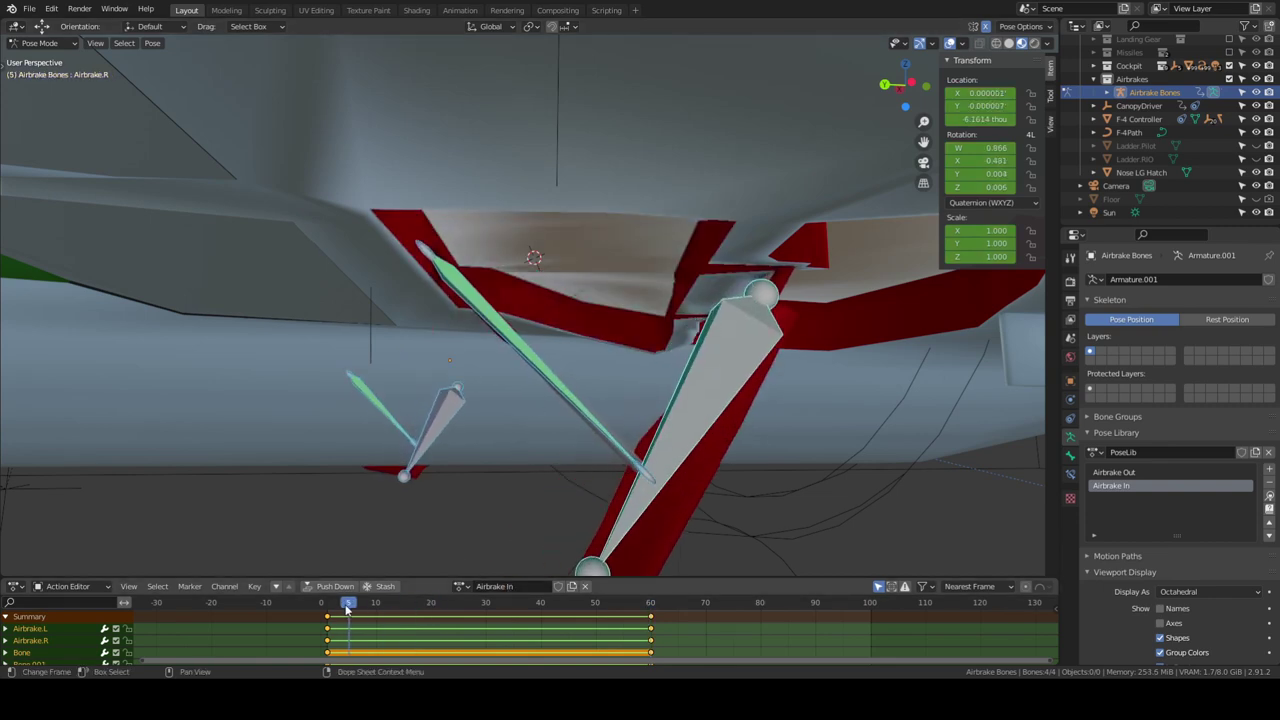
{"action": "key", "text": "space"}
{"action": "middle_click_drag", "start_coordinate": [450, 443], "coordinate": [568, 415]}
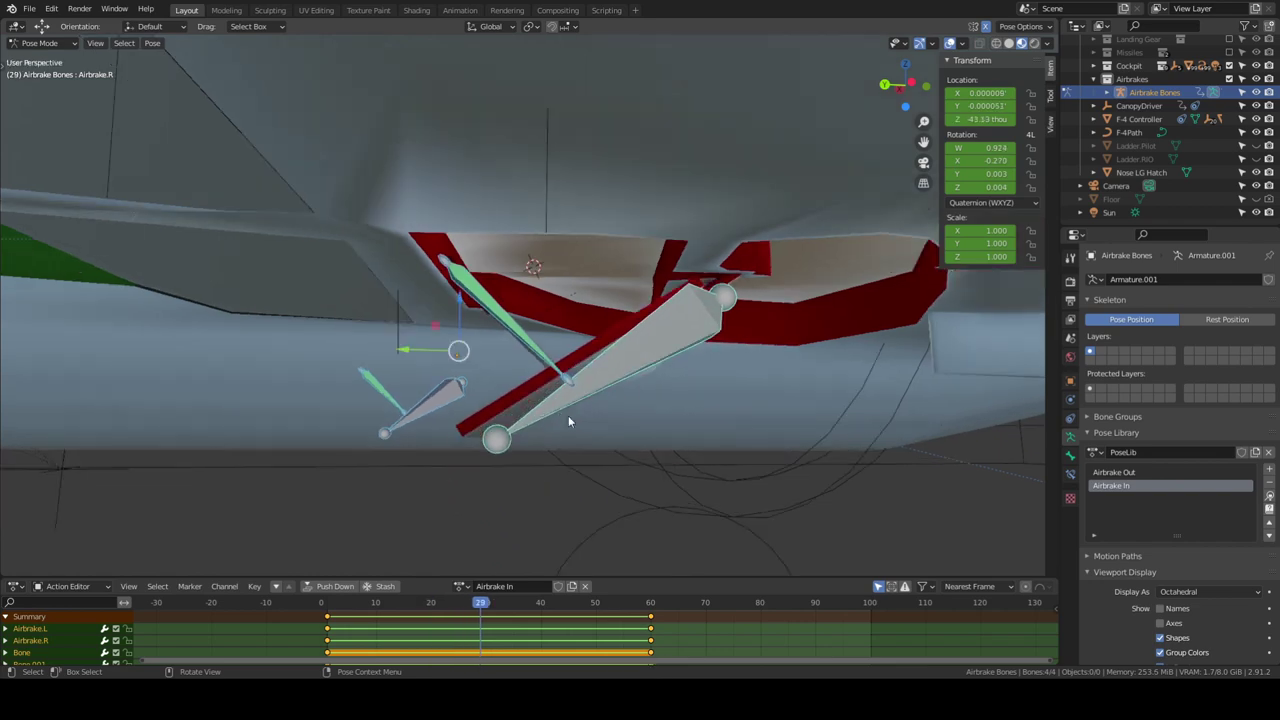
{"action": "key", "text": "space"}
{"action": "key", "text": "space"}
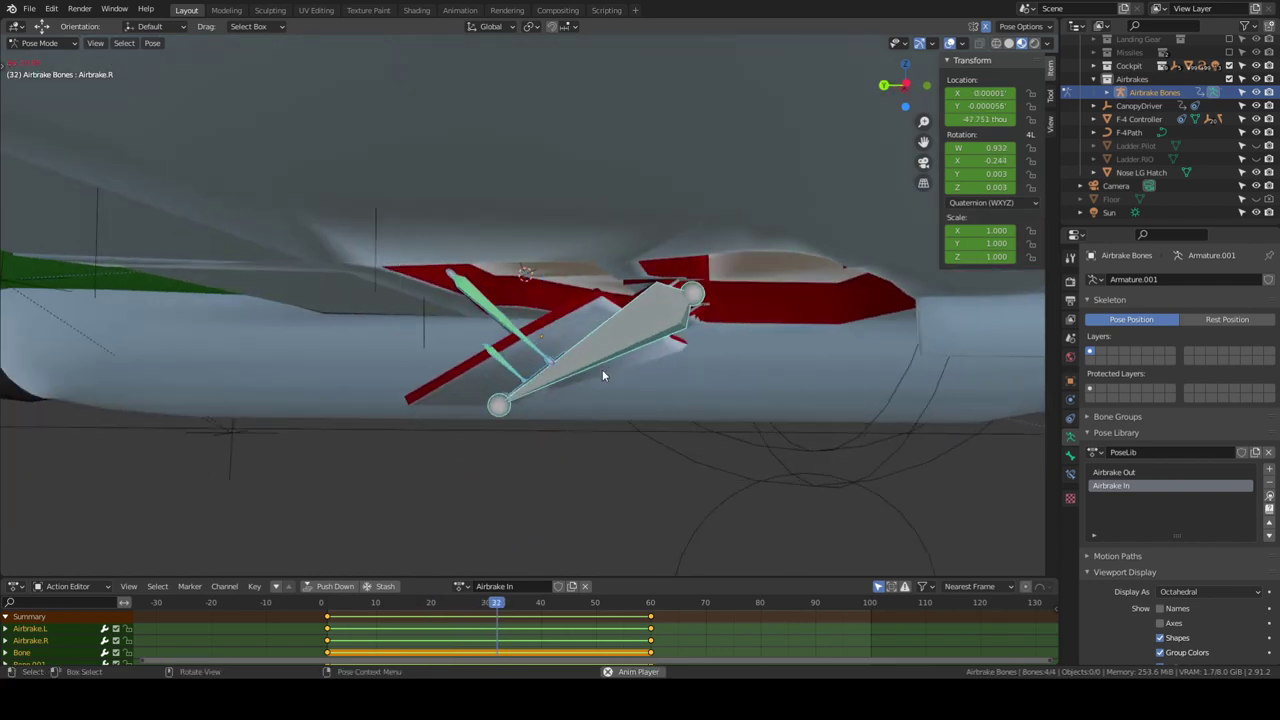
{"action": "key", "text": "space"}
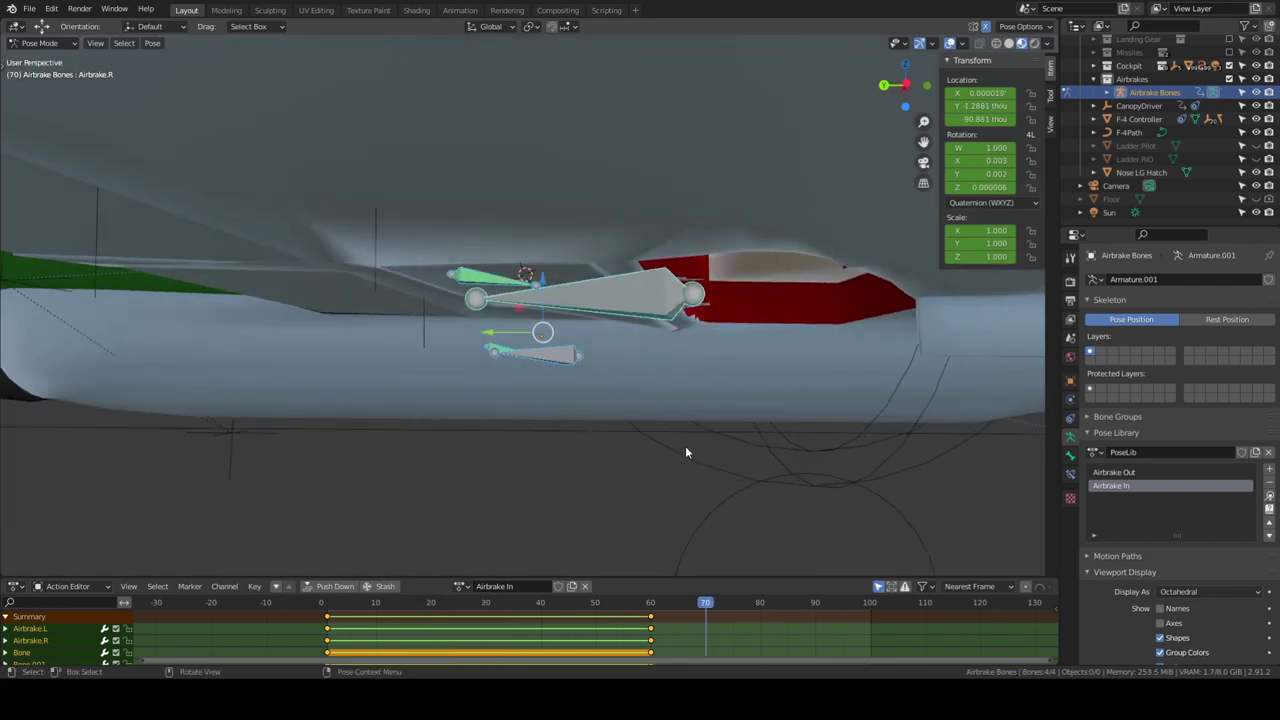
{"action": "middle_click_drag", "start_coordinate": [685, 445], "coordinate": [615, 491]}
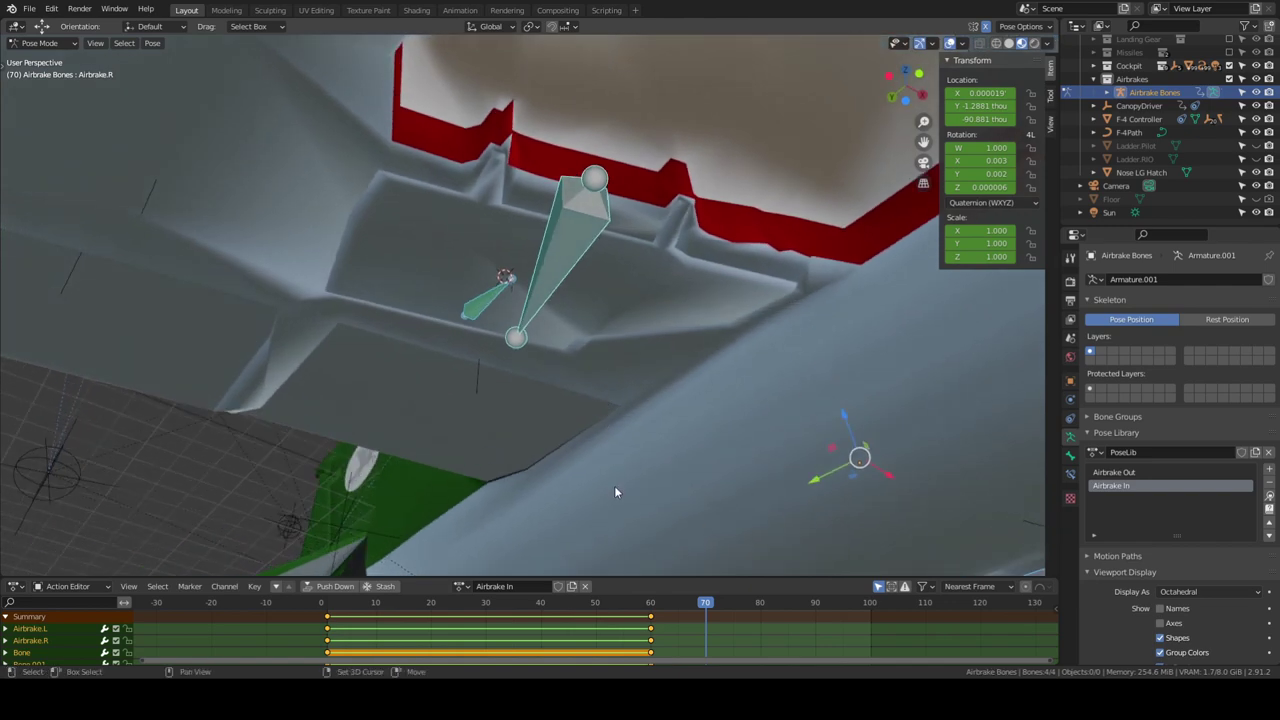
{"action": "key", "text": "space"}
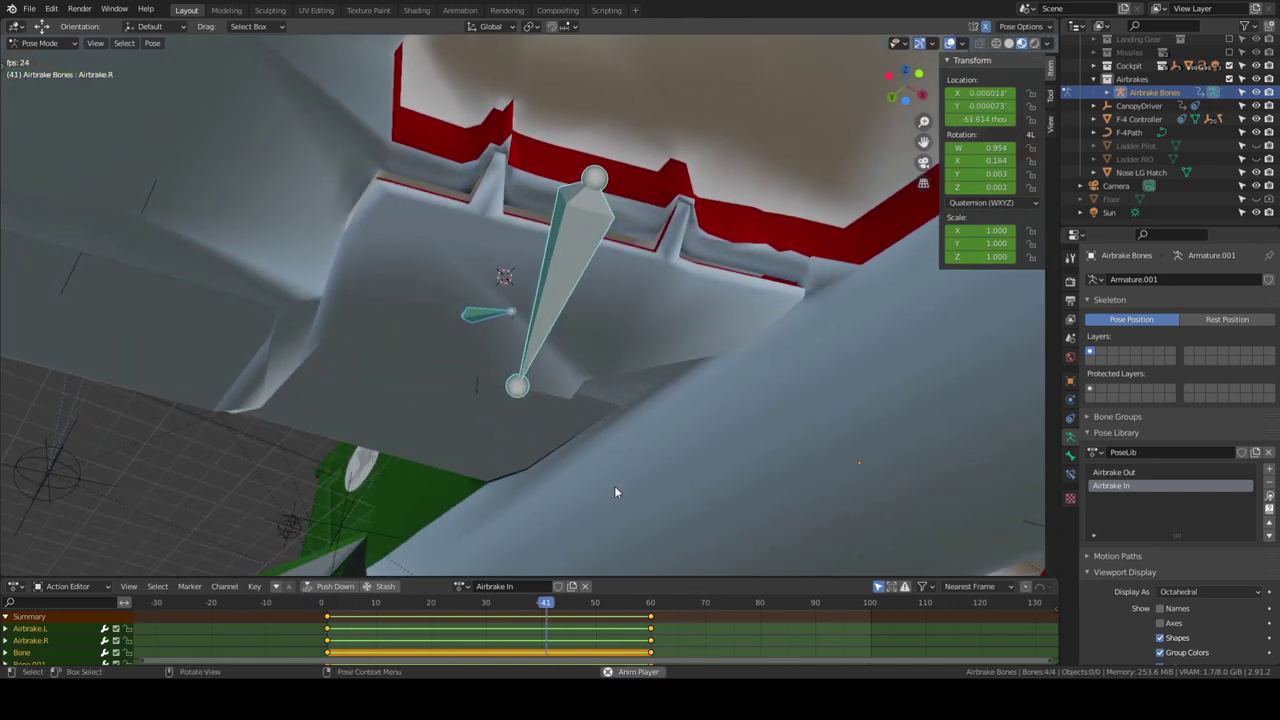
{"action": "middle_click_drag", "start_coordinate": [615, 491], "coordinate": [560, 520]}
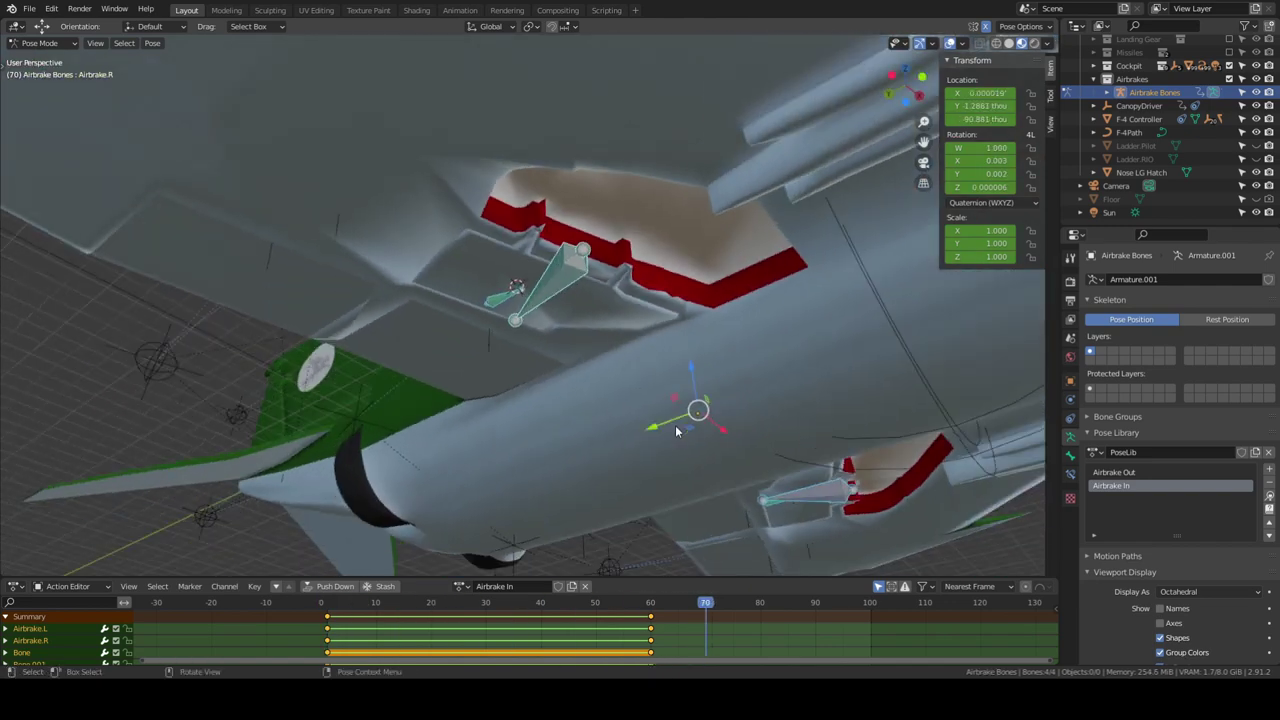
{"action": "mouse_move", "coordinate": [460, 604]}
{"action": "left_mouse_down"}
{"action": "mouse_move", "coordinate": [435, 606]}
{"action": "mouse_move", "coordinate": [650, 606]}
{"action": "left_mouse_up"}
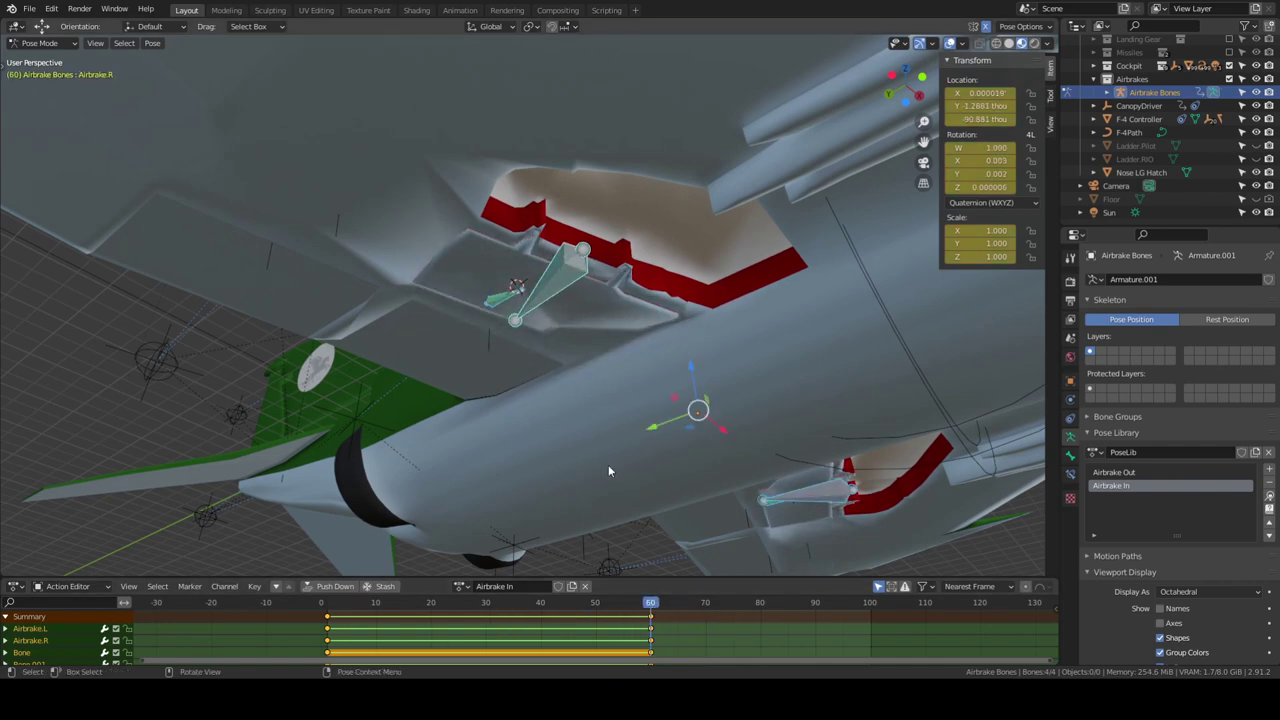
{"action": "scroll", "coordinate": [642, 468], "scroll_direction": "up", "scroll_amount": 3}
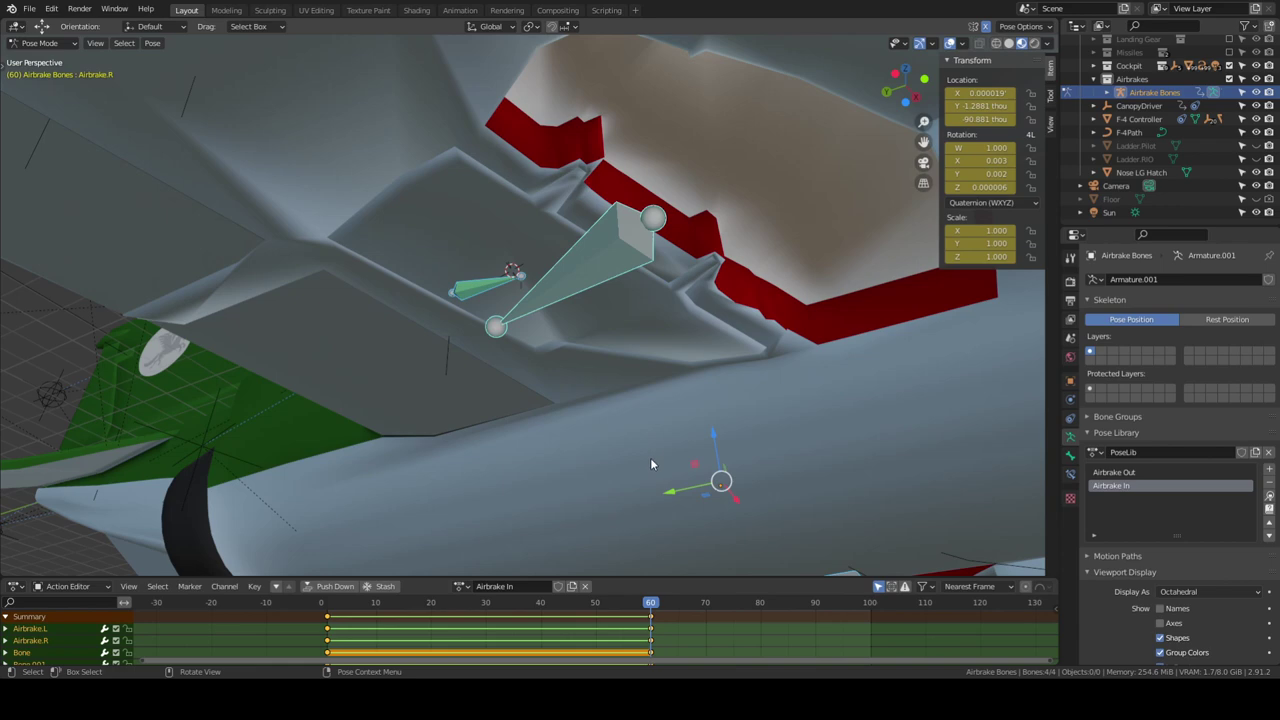
{"action": "mouse_move", "coordinate": [689, 461]}
{"action": "middle_mouse_down"}
{"action": "mouse_move", "coordinate": [824, 463]}
{"action": "mouse_move", "coordinate": [616, 424]}
{"action": "middle_mouse_up"}
{"action": "scroll", "coordinate": [600, 398], "scroll_direction": "up", "scroll_amount": 2}
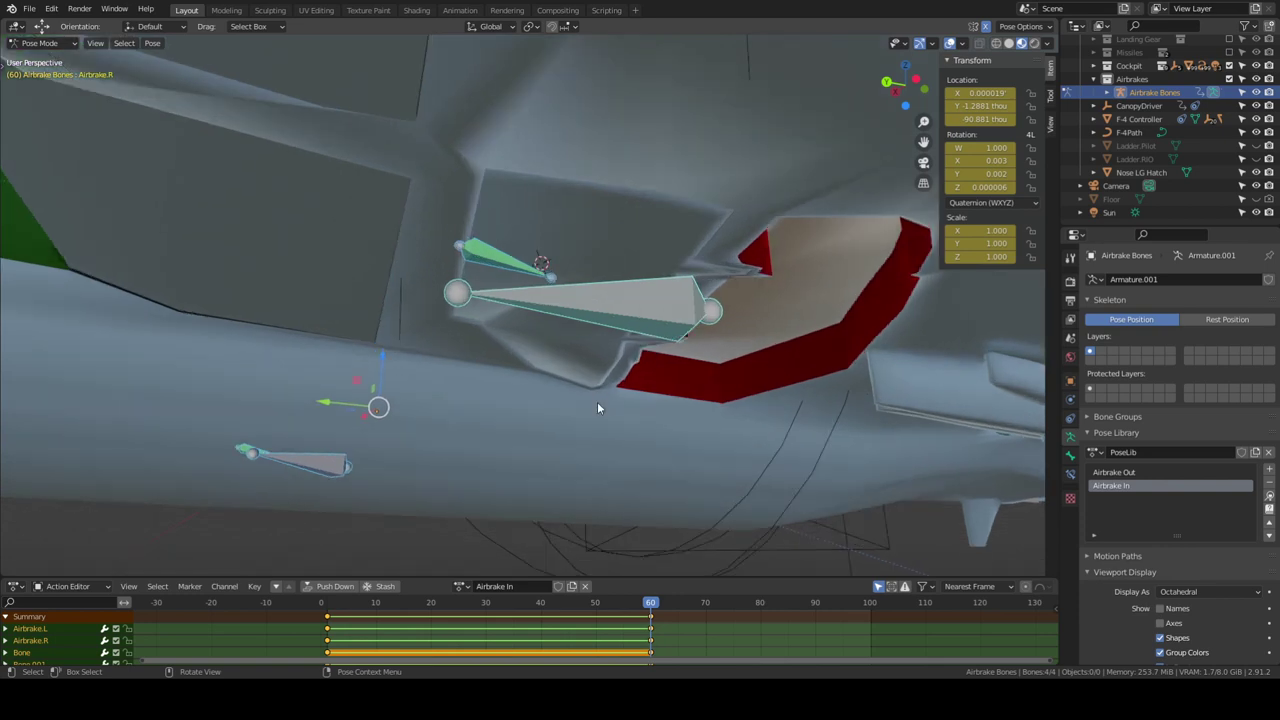